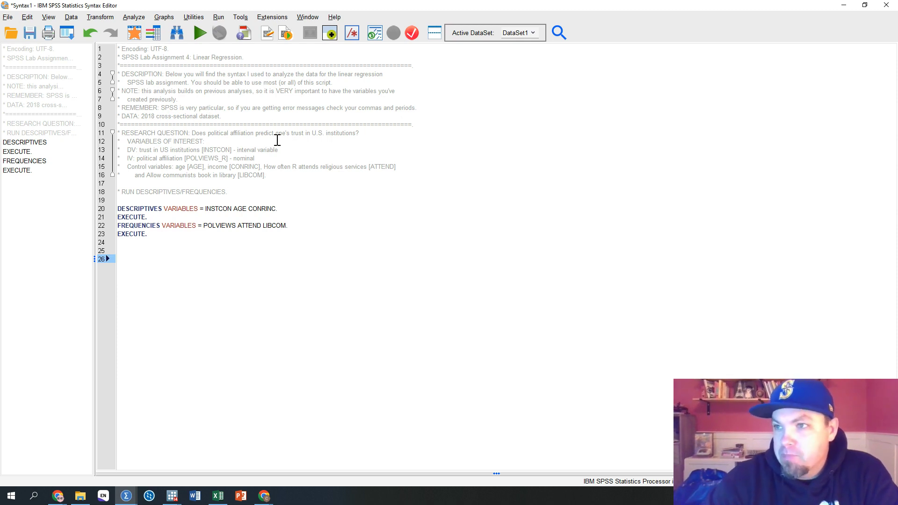
# Step: Review the research question and the dependent, independent and control variables described in the syntax comments
pyautogui.moveTo(363, 132); pyautogui.dragTo(122, 133)
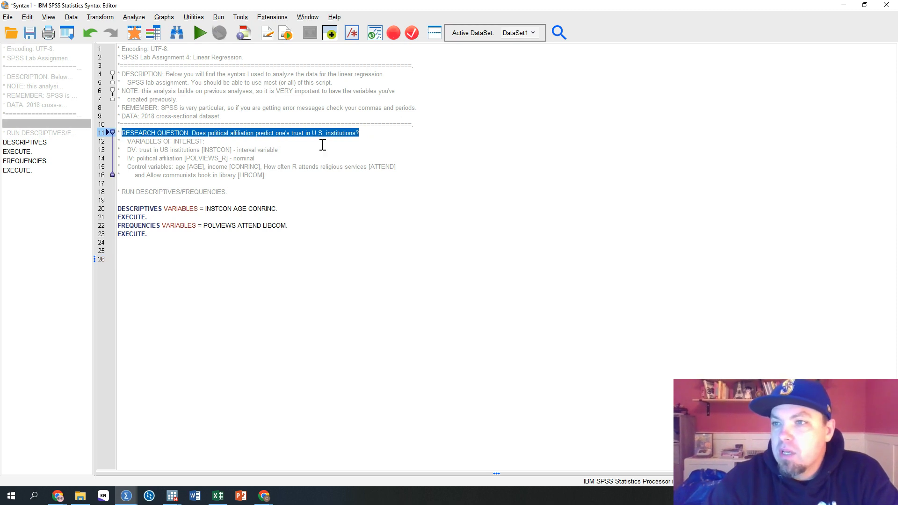
pyautogui.click(309, 155)
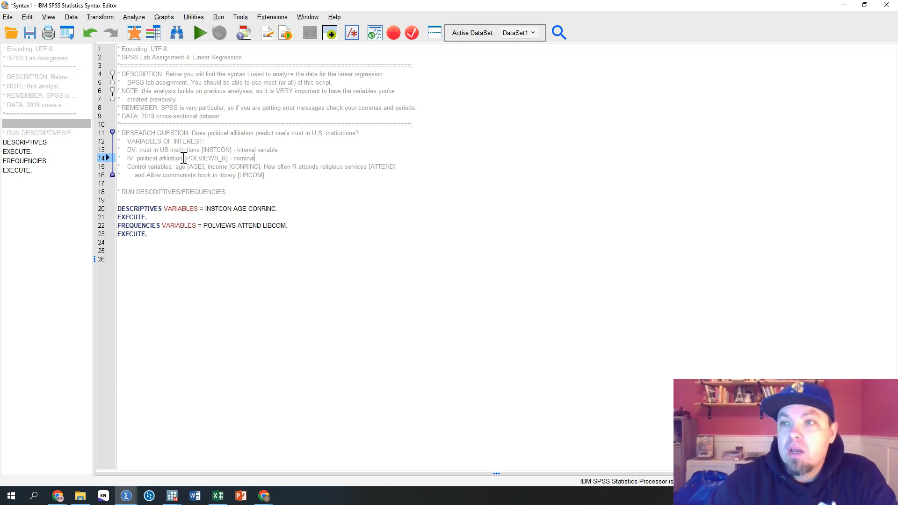
pyautogui.moveTo(227, 159); pyautogui.dragTo(218, 159)
pyautogui.click(223, 152)
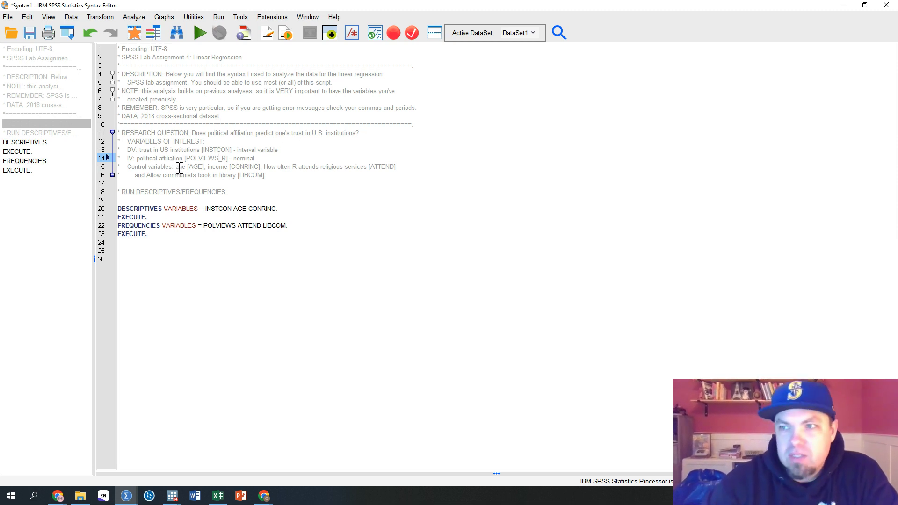
pyautogui.click(254, 167)
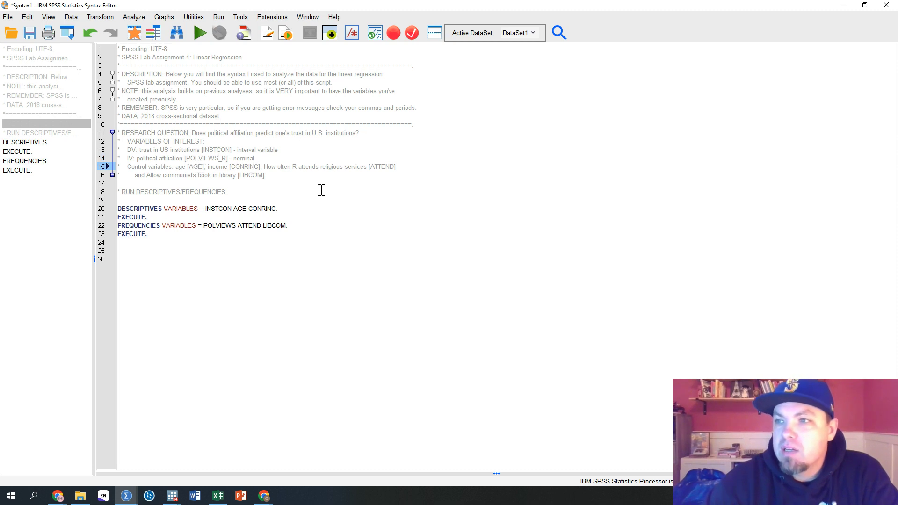
pyautogui.moveTo(264, 167); pyautogui.dragTo(367, 174)
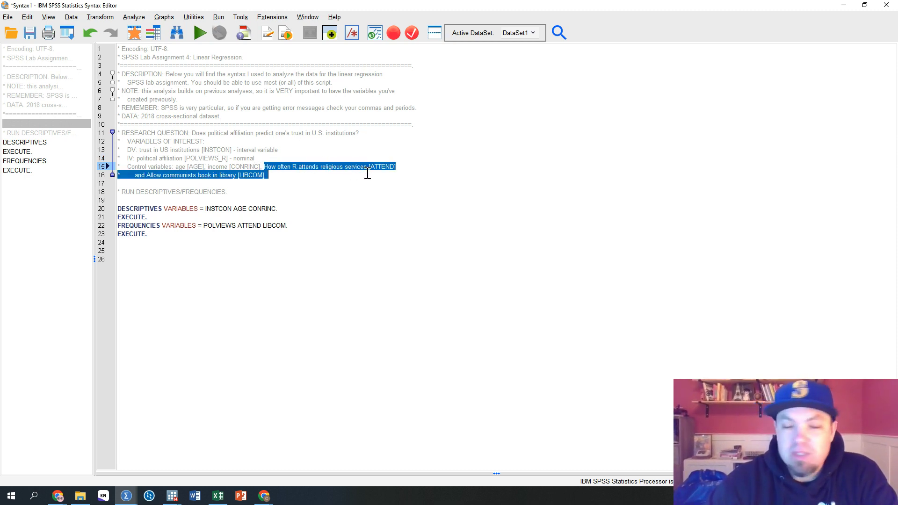
pyautogui.click(230, 191)
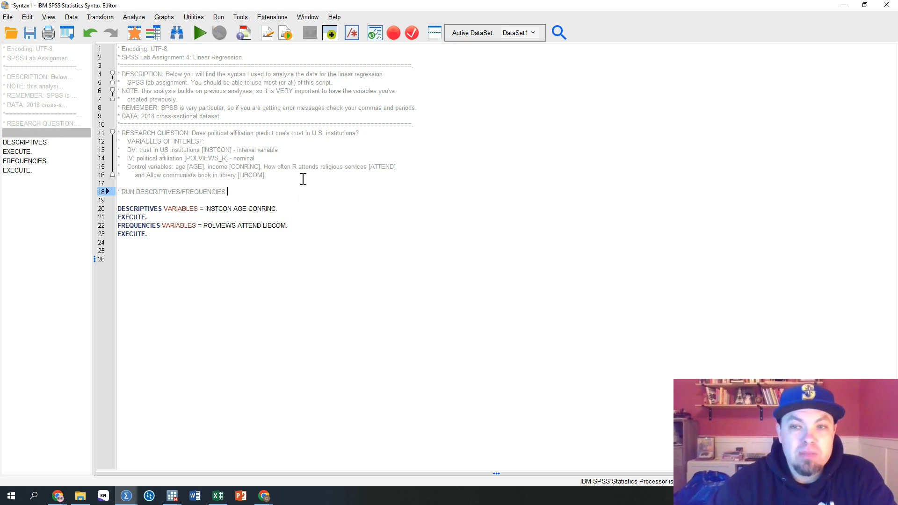
pyautogui.moveTo(267, 176); pyautogui.dragTo(146, 173)
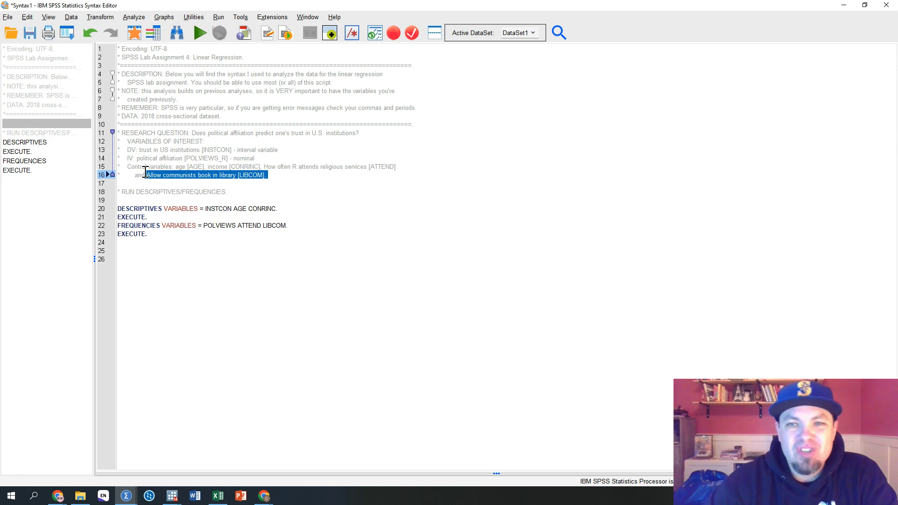
pyautogui.click(316, 167)
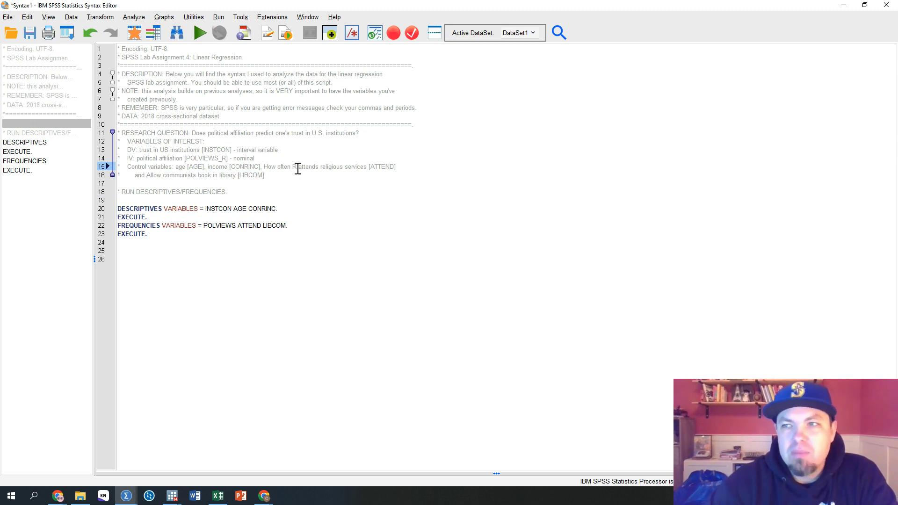
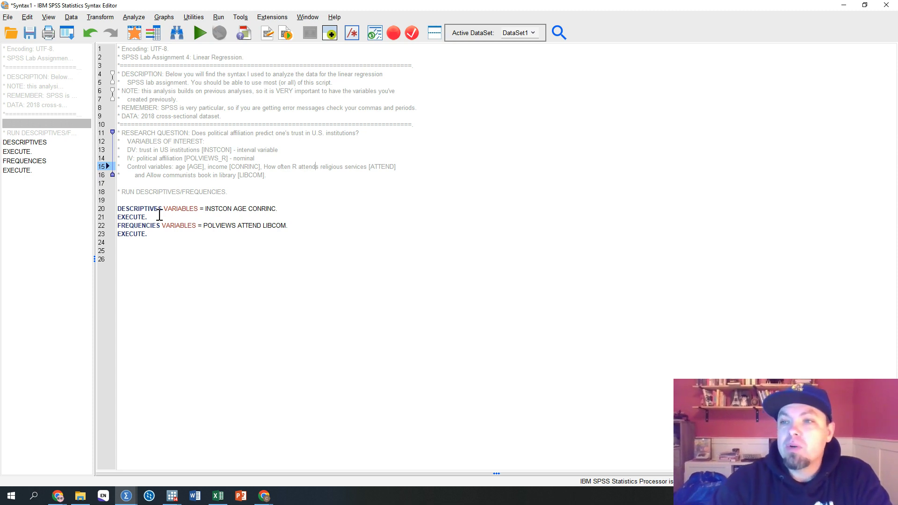
# Step: Examine the DESCRIPTIVES command and its variables INSTCON, AGE and CONRINC in the syntax
pyautogui.moveTo(148, 217); pyautogui.dragTo(118, 208)
pyautogui.click(421, 182)
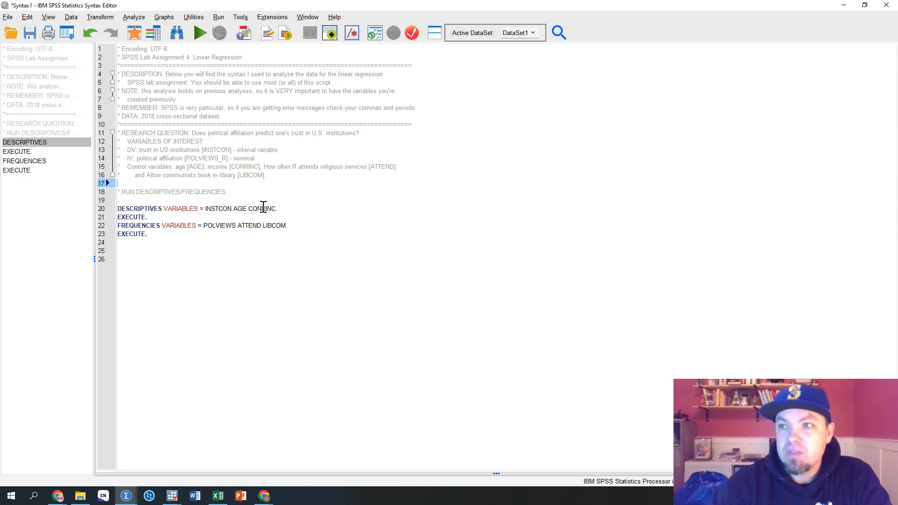
pyautogui.click(229, 207)
pyautogui.moveTo(232, 207); pyautogui.dragTo(208, 208)
pyautogui.click(223, 209)
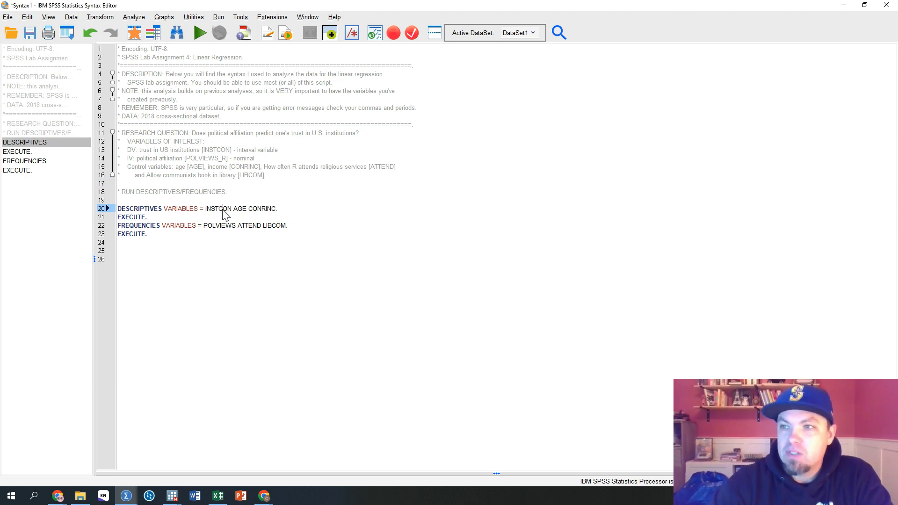
pyautogui.moveTo(236, 208); pyautogui.dragTo(250, 209)
pyautogui.click(271, 208)
pyautogui.click(283, 208)
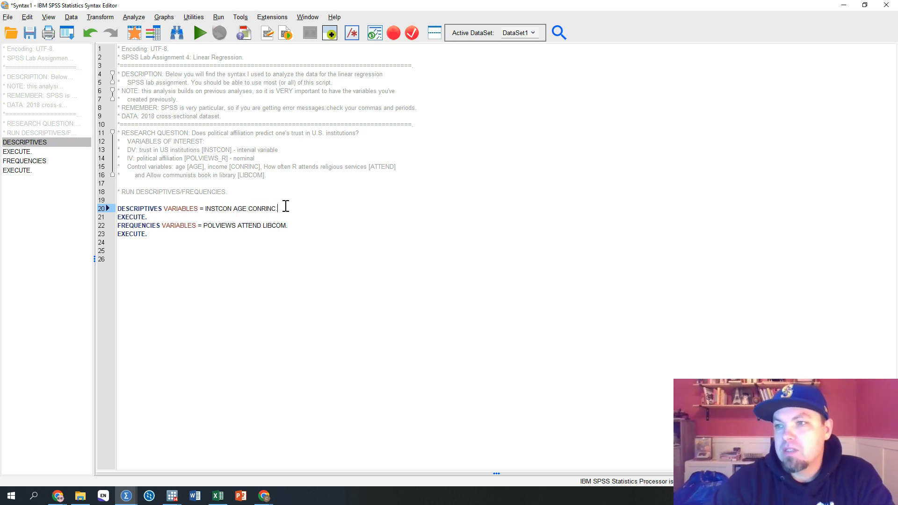
# Step: Change POLVIEWS to the recoded variable POLVIEWS_R in the FREQUENCIES command
pyautogui.click(236, 226)
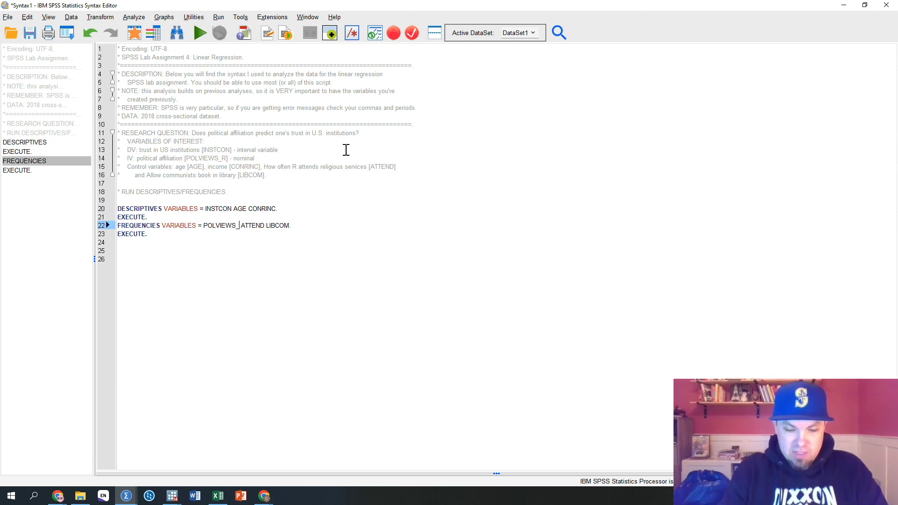
pyautogui.write('_R')
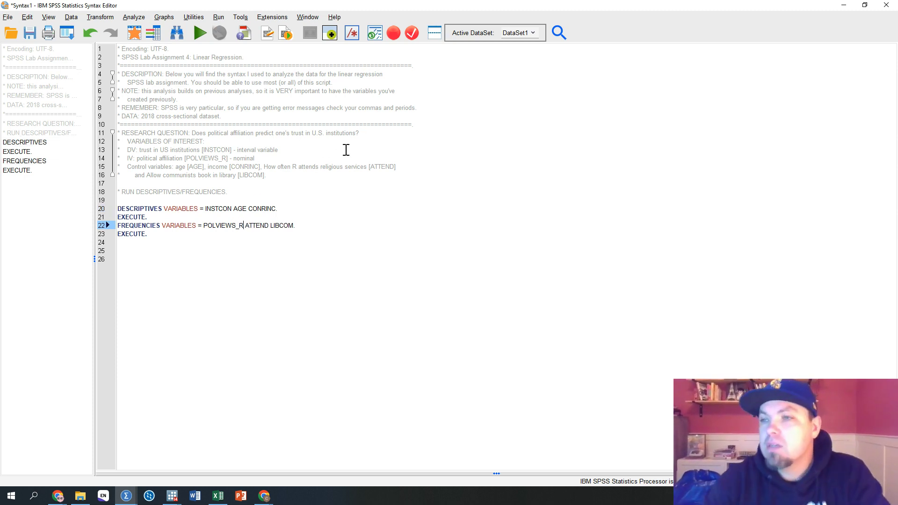
pyautogui.click(283, 225)
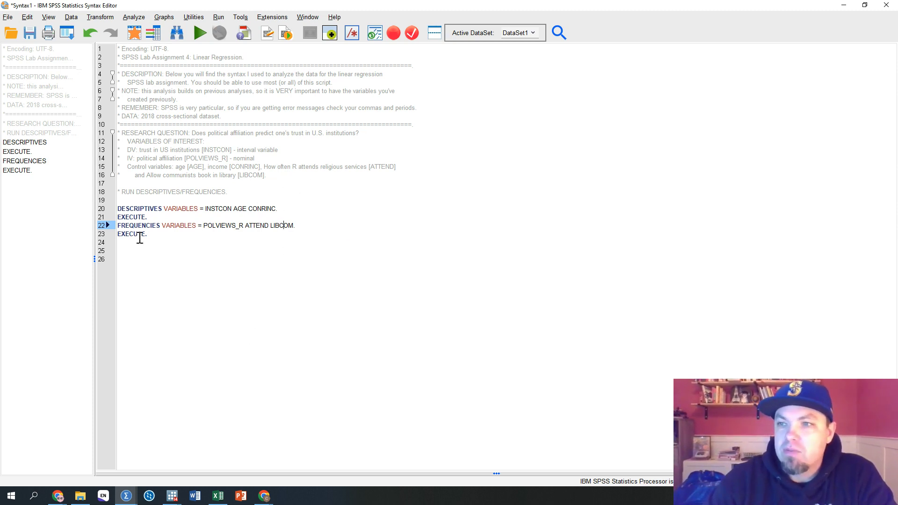
# Step: Run the DESCRIPTIVES and FREQUENCIES commands together with their EXECUTE lines and show the start of the output
pyautogui.moveTo(148, 236); pyautogui.dragTo(116, 209)
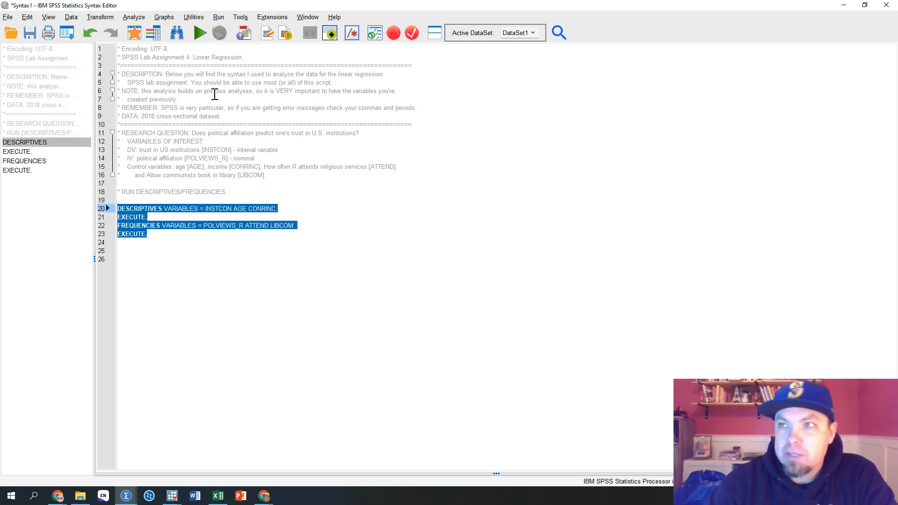
pyautogui.click(201, 33)
pyautogui.scroll(3, 478, 217)
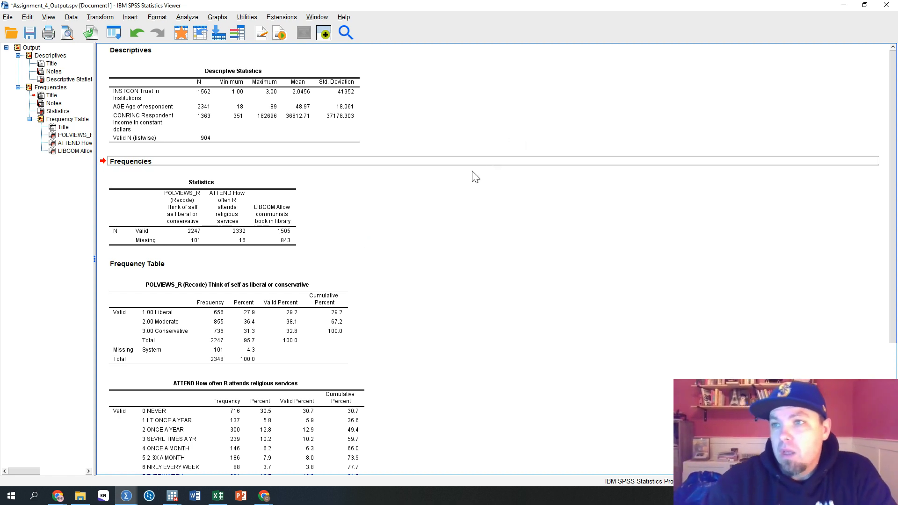
# Step: Examine the descriptive statistics for INSTCON, AGE and CONRINC and the frequency tables for POLVIEWS_R, ATTEND and LIBCOM
pyautogui.click(356, 108)
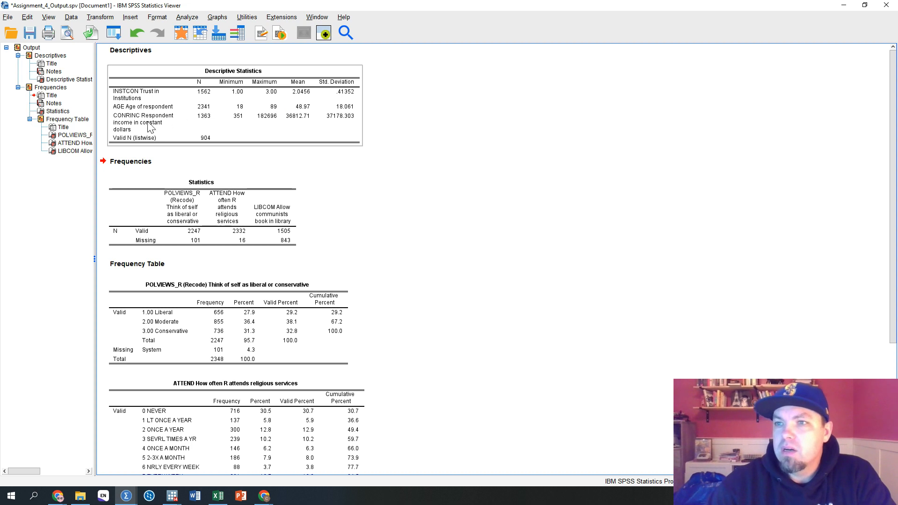
pyautogui.click(161, 161)
pyautogui.click(148, 142)
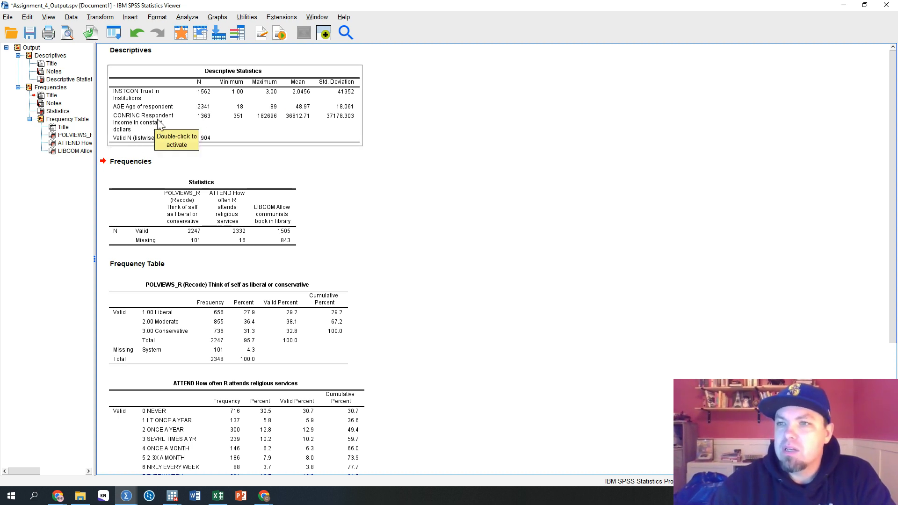
pyautogui.click(443, 162)
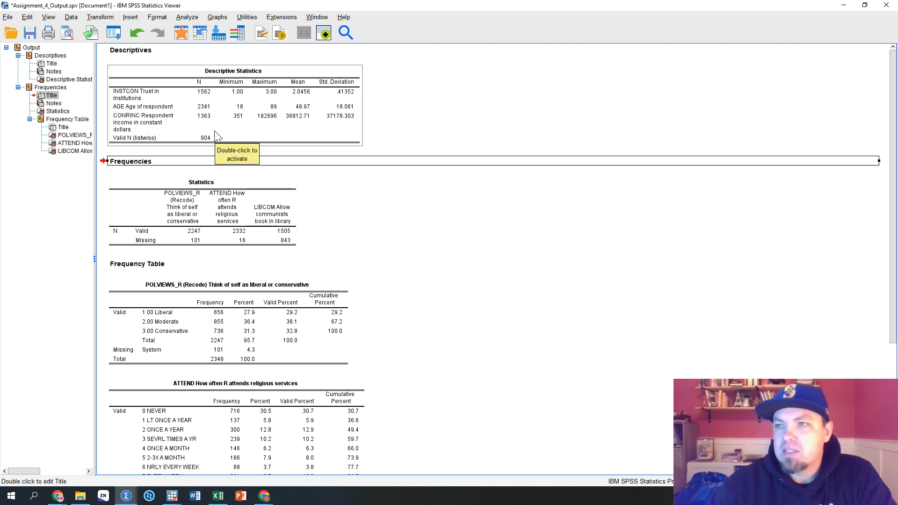
pyautogui.click(571, 227)
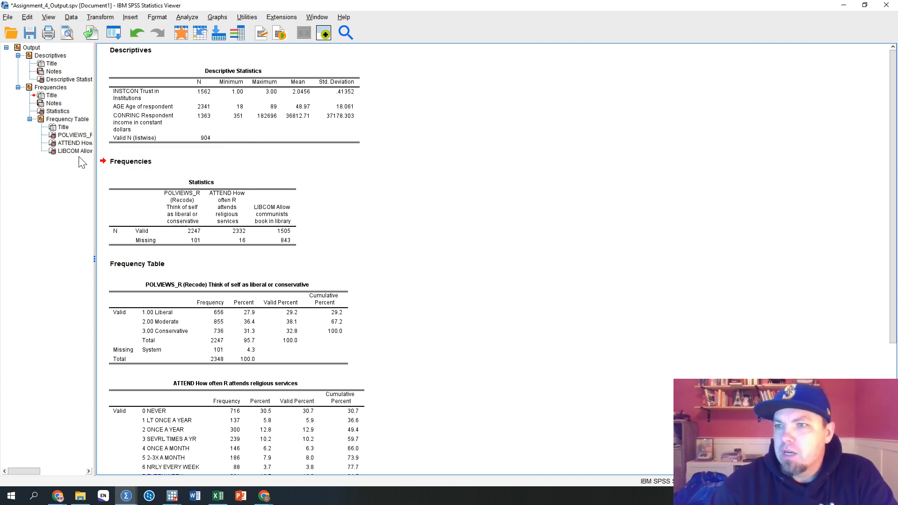
pyautogui.scroll(-3, 449, 243)
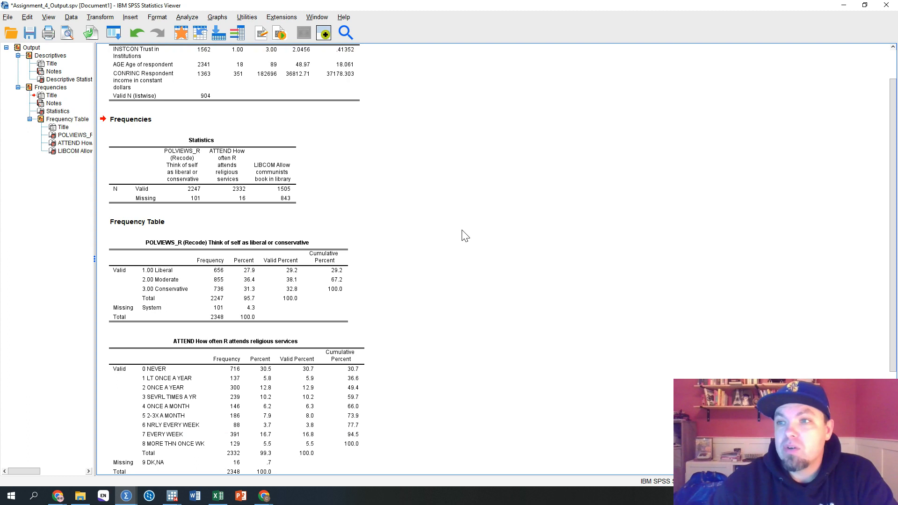
pyautogui.scroll(-3, 463, 235)
pyautogui.scroll(-3, 464, 235)
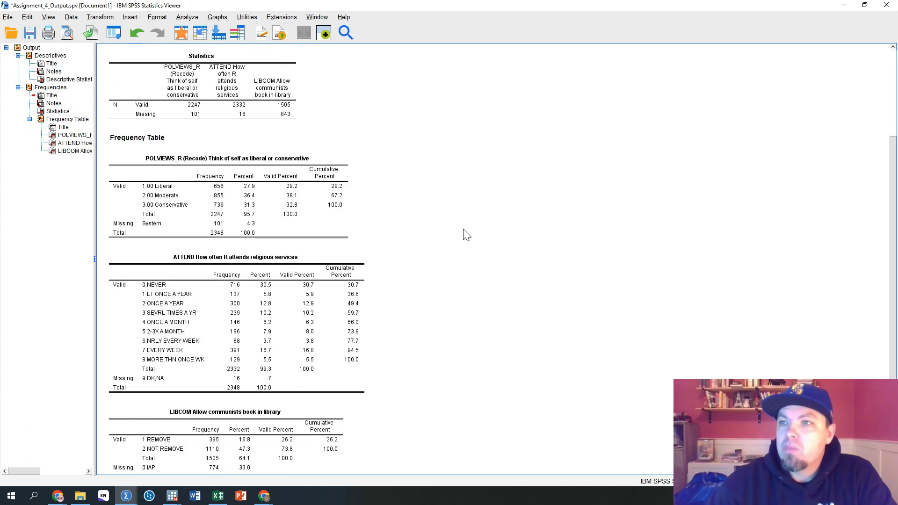
pyautogui.scroll(-4, 467, 235)
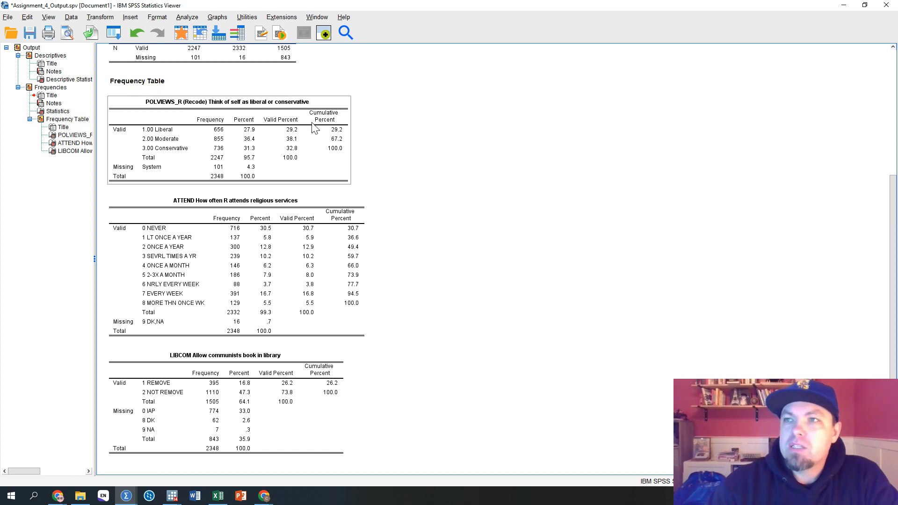
# Step: Open the General Linear Model Univariate analysis and enlarge its dialog so the full factor and covariate lists are shown
pyautogui.click(184, 17)
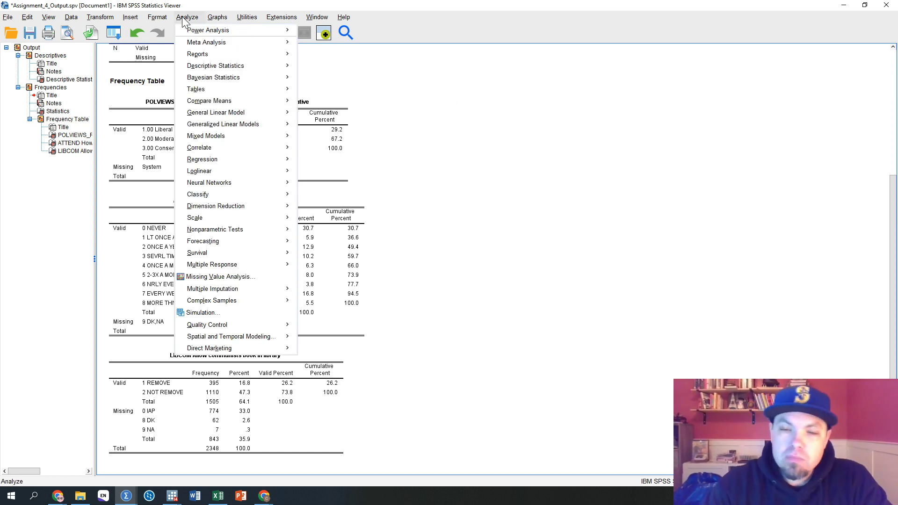
pyautogui.moveTo(253, 114)
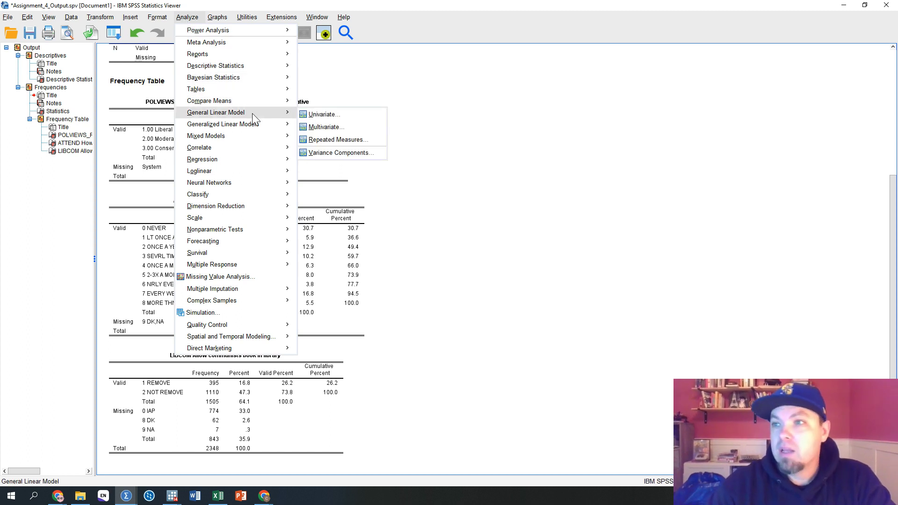
pyautogui.click(327, 117)
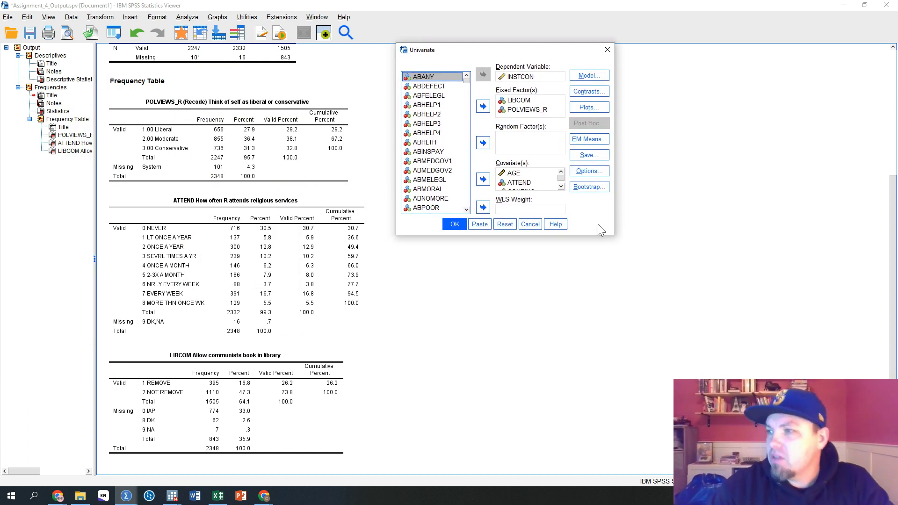
pyautogui.moveTo(598, 235); pyautogui.dragTo(627, 360)
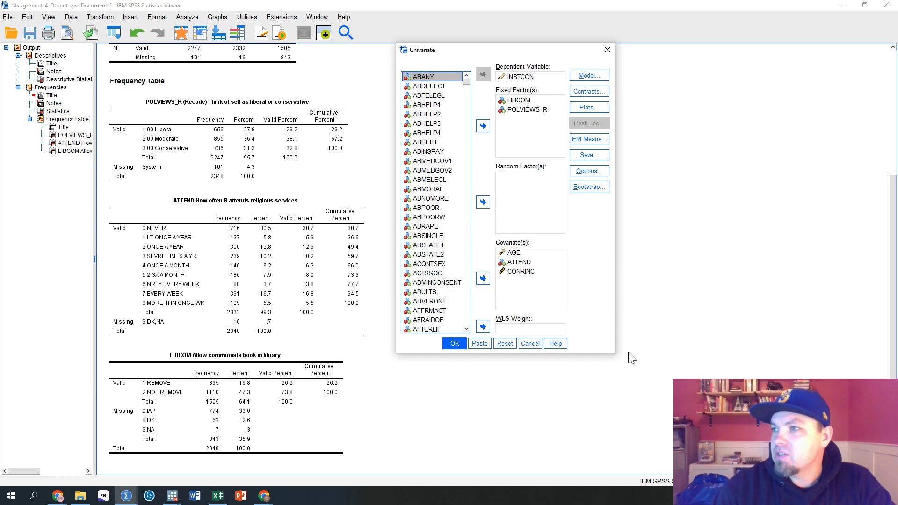
# Step: Check the Univariate model's assignments: INSTCON as dependent variable, LIBCOM and POLVIEWS_R as fixed factors, and AGE, ATTEND and CONRINC as covariates
pyautogui.click(524, 77)
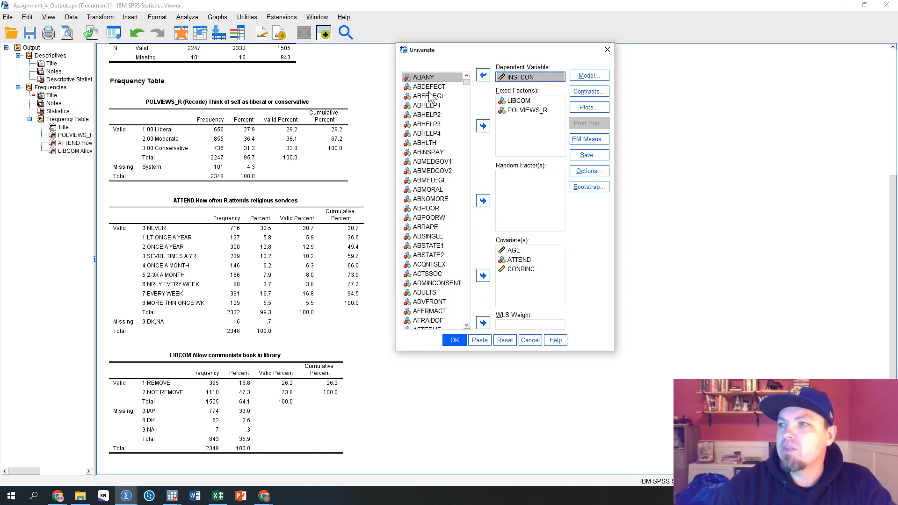
pyautogui.click(429, 89)
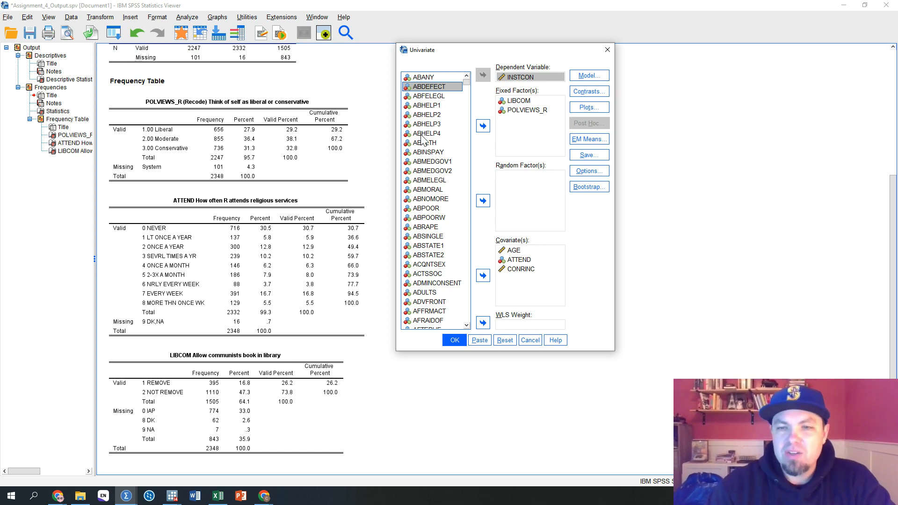
pyautogui.click(533, 78)
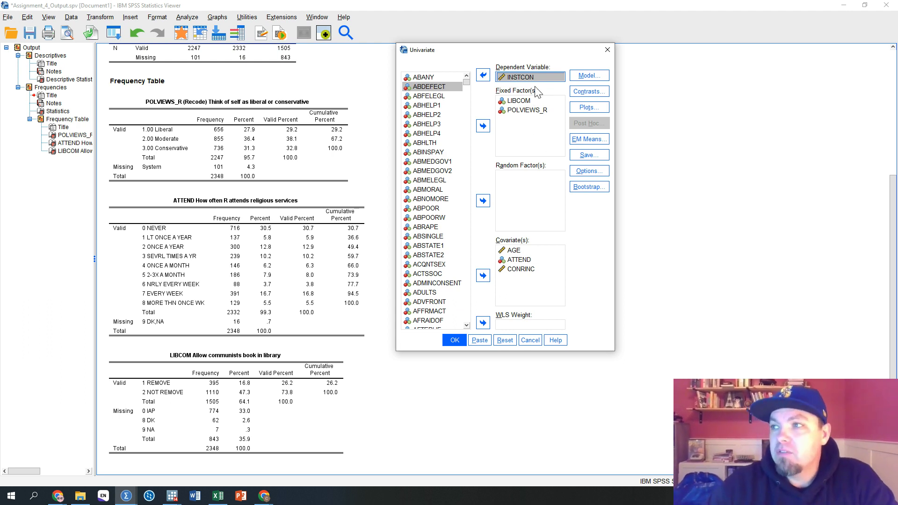
pyautogui.click(538, 111)
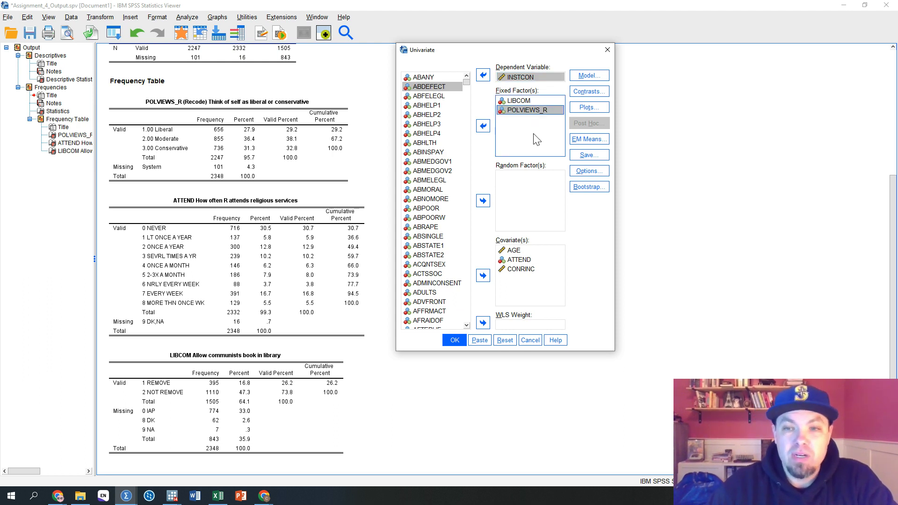
pyautogui.click(525, 102)
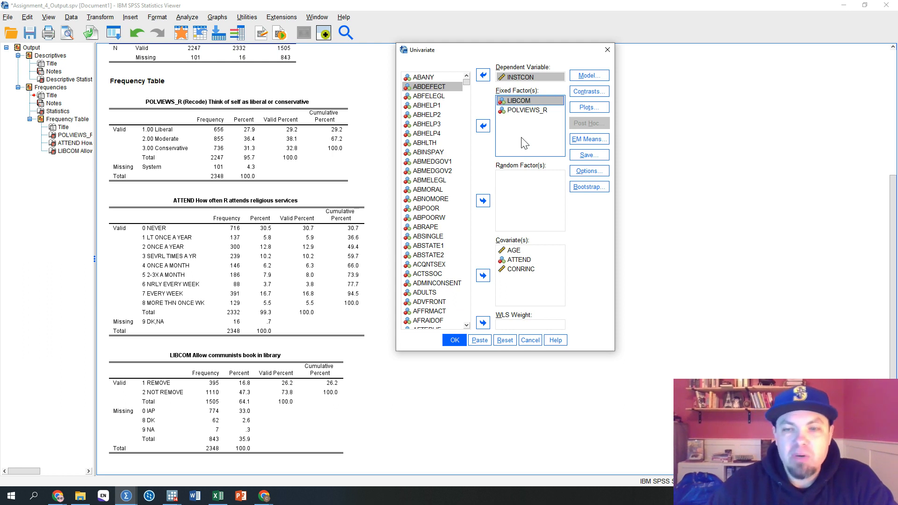
pyautogui.click(524, 111)
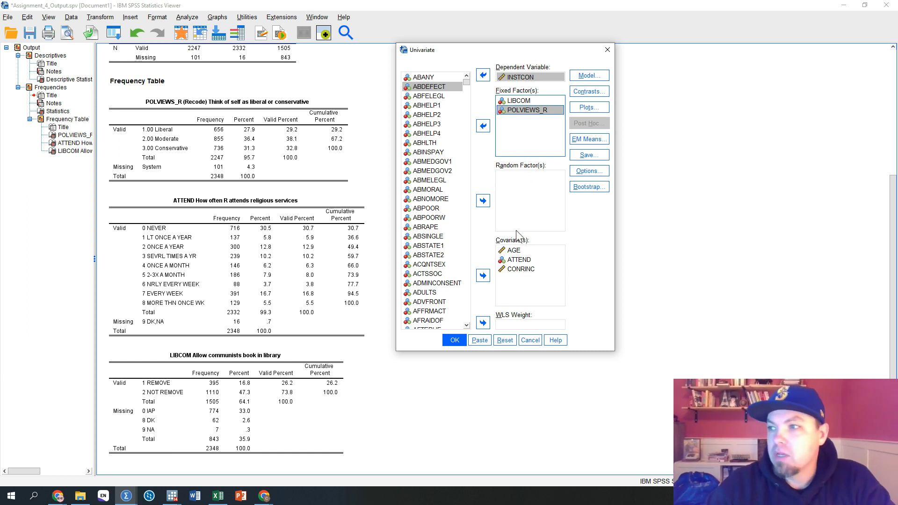
pyautogui.click(524, 260)
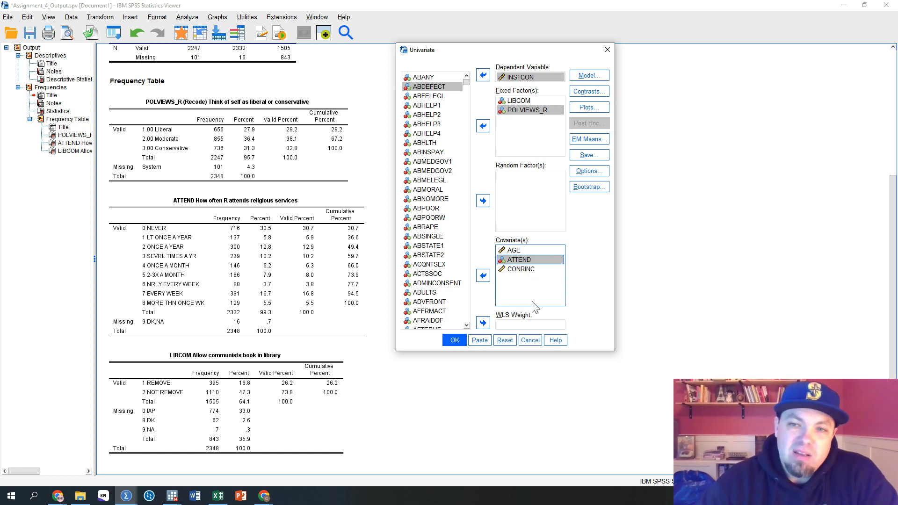
# Step: Specify the Univariate model with built terms, clearing the term list and re-adding LIBCOM, POLVIEWS_R, AGE, ATTEND and CONRINC as main effects
pyautogui.click(524, 269)
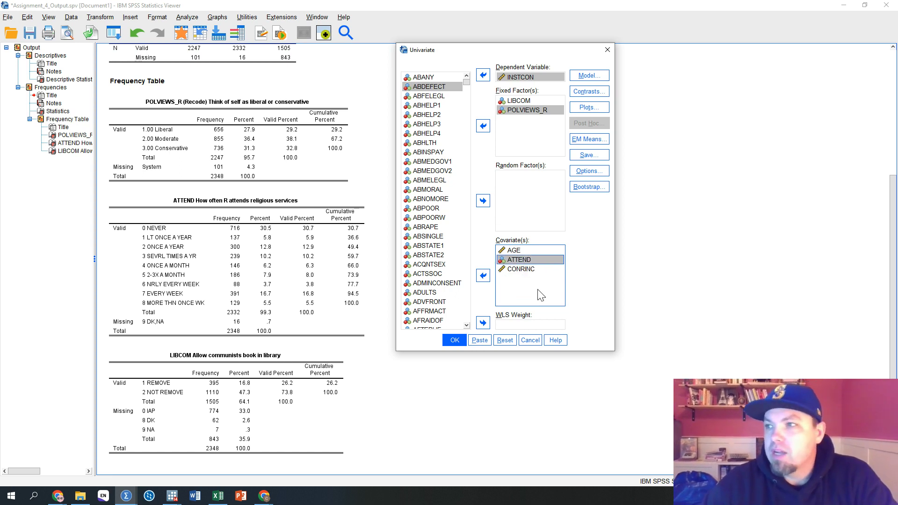
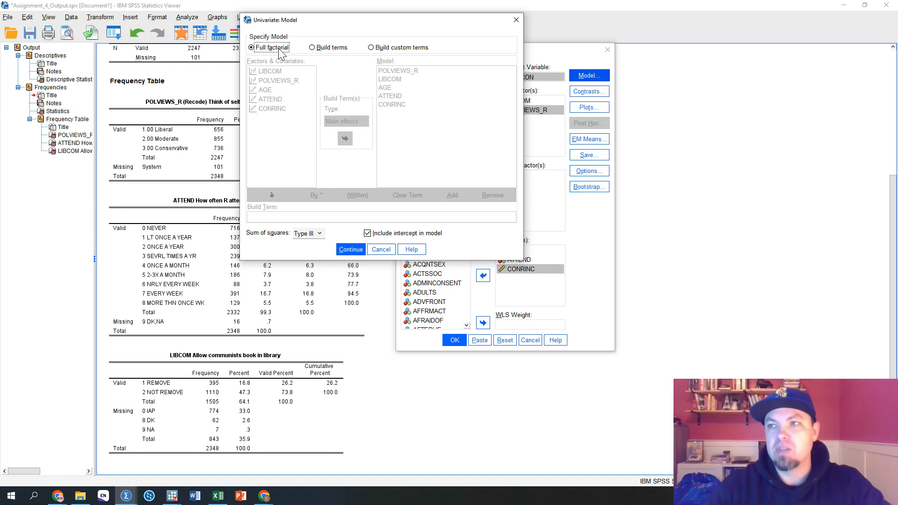
pyautogui.click(314, 48)
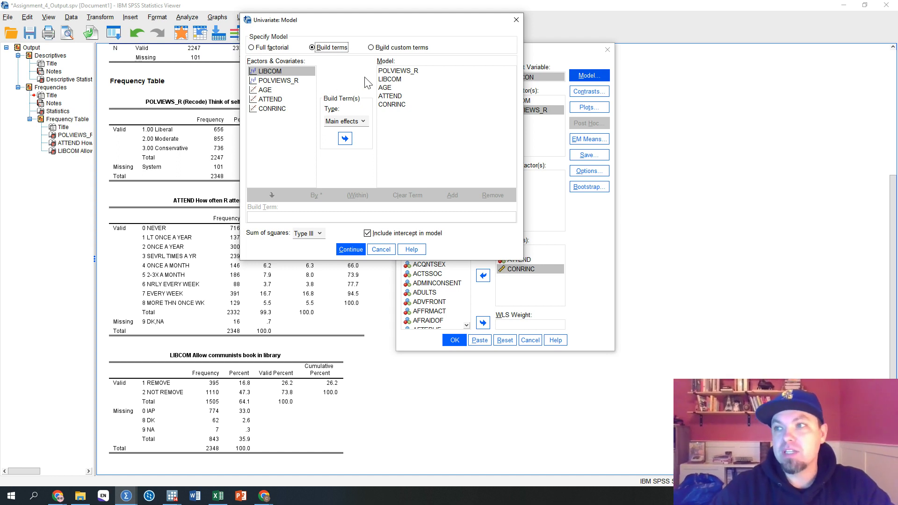
pyautogui.click(401, 71)
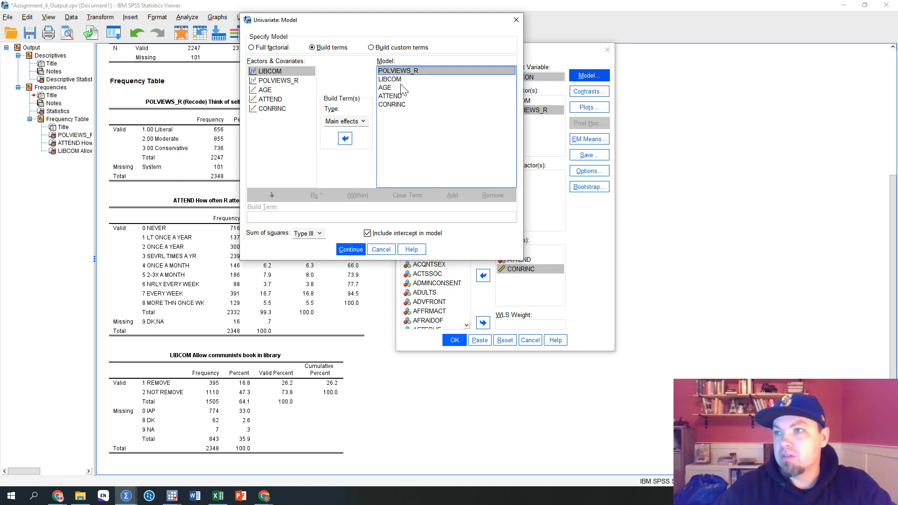
pyautogui.keyDown('shift'); pyautogui.click(387, 105); pyautogui.keyUp('shift')
pyautogui.click(345, 138)
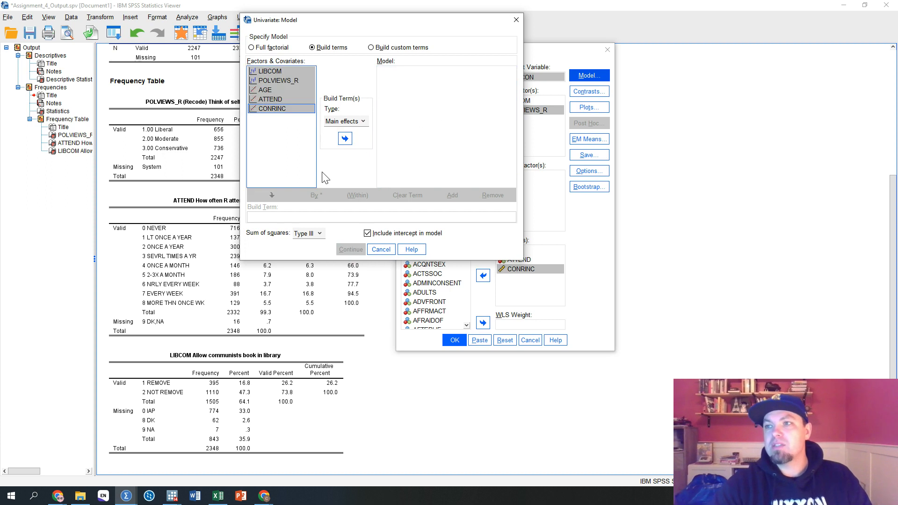
pyautogui.click(345, 138)
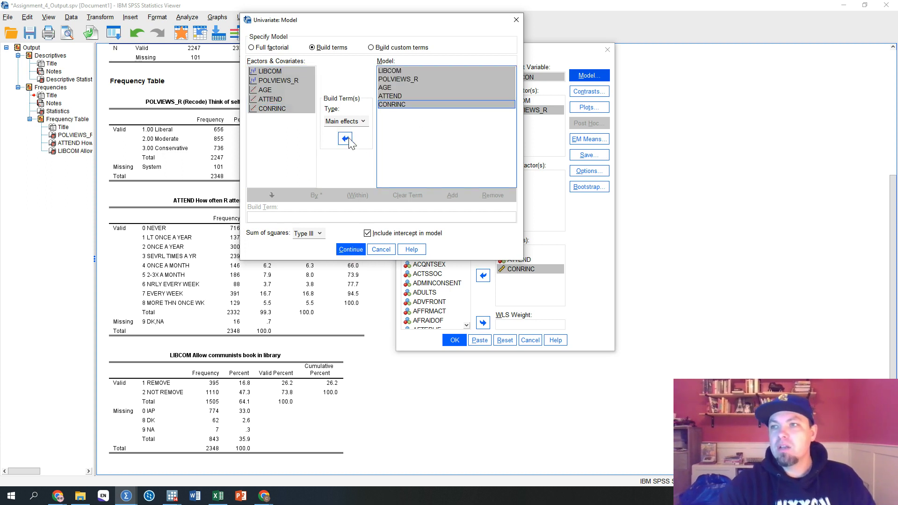
pyautogui.click(443, 141)
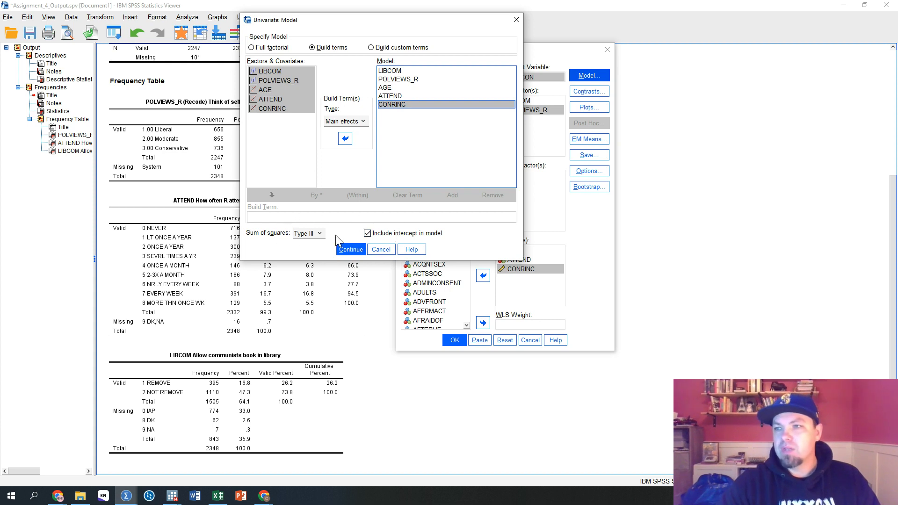
pyautogui.click(349, 250)
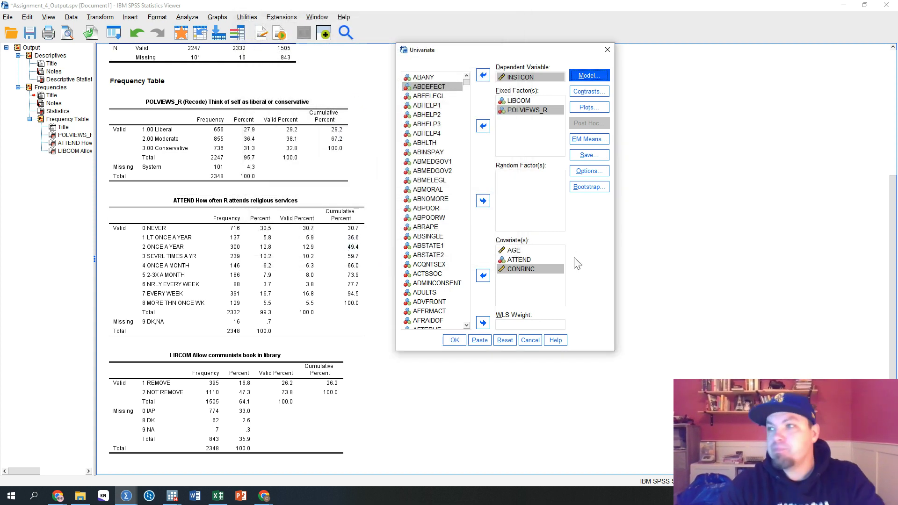
# Step: View the contrasts without changing them, and accept the options with descriptive statistics, estimates of effect size and parameter estimates at significance level .05
pyautogui.click(598, 93)
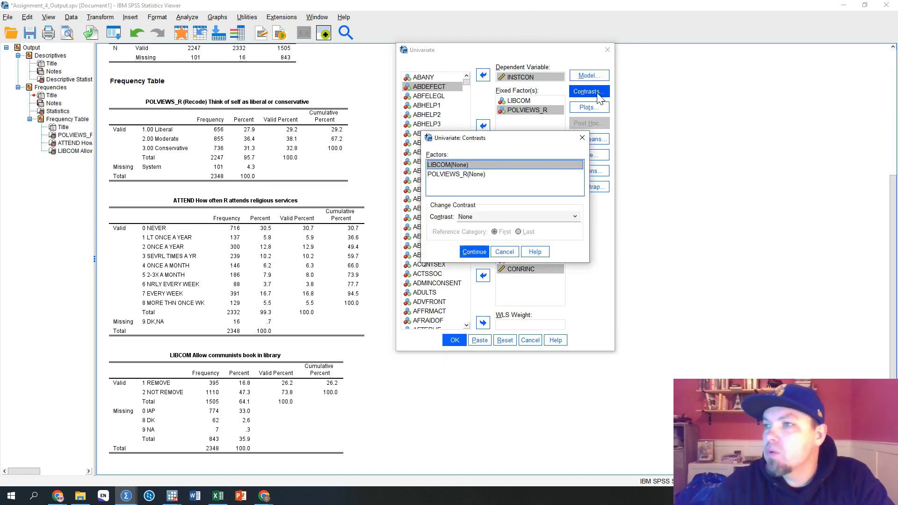
pyautogui.click(582, 136)
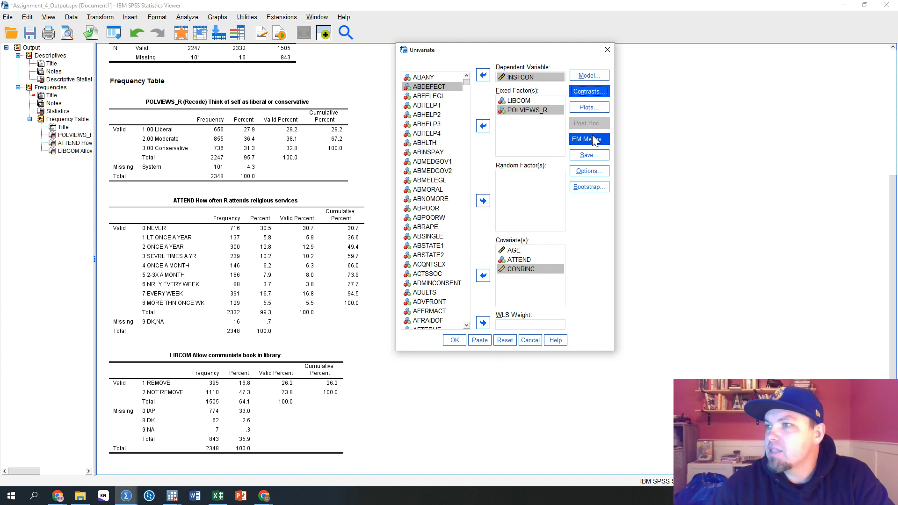
pyautogui.click(591, 174)
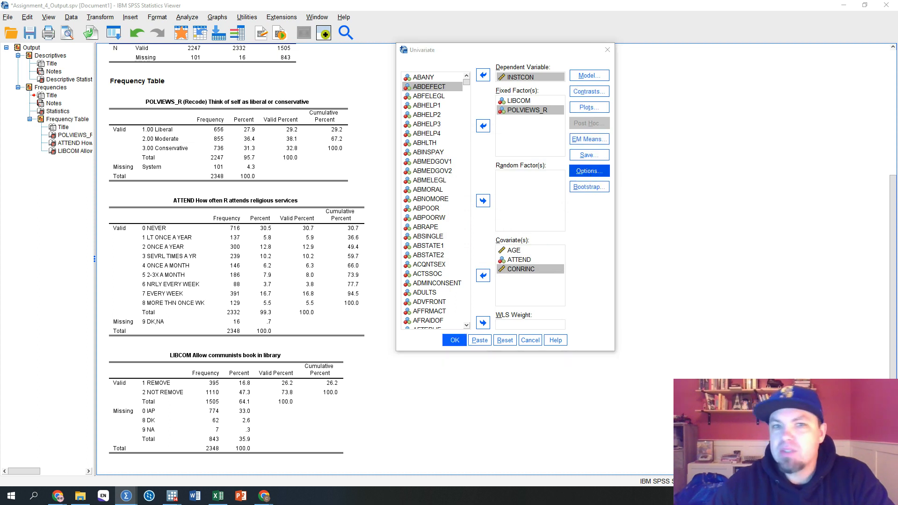
pyautogui.moveTo(558, 4); pyautogui.dragTo(482, 39)
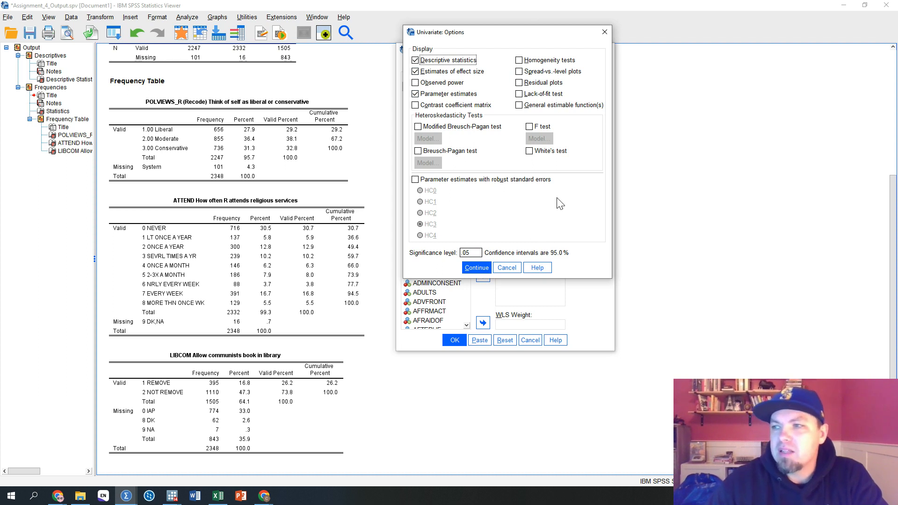
pyautogui.click(475, 267)
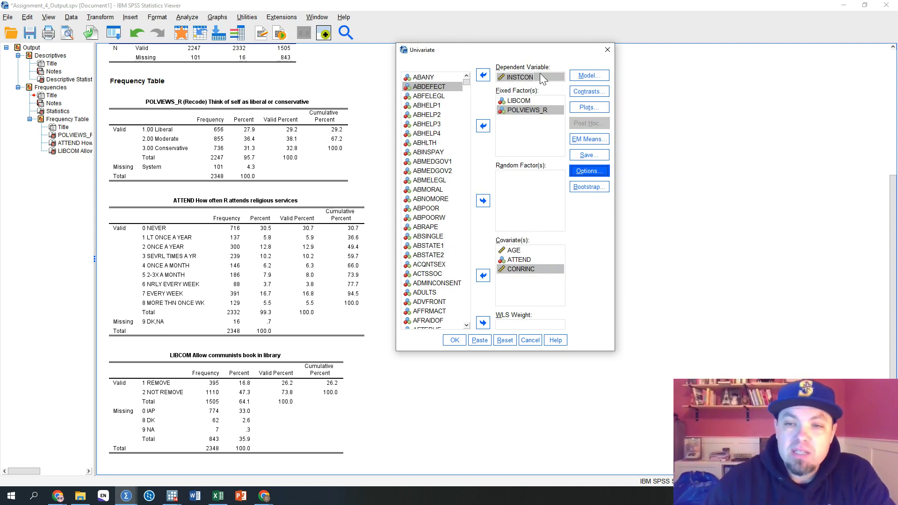
# Step: Recheck the fixed factors LIBCOM and POLVIEWS_R and the covariates AGE, ATTEND and CONRINC, and run the Univariate analysis
pyautogui.click(529, 100)
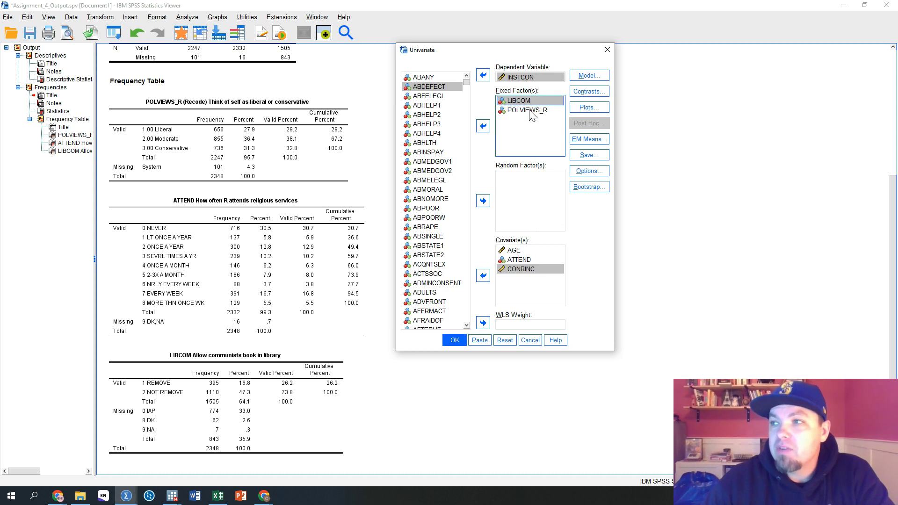
pyautogui.click(533, 112)
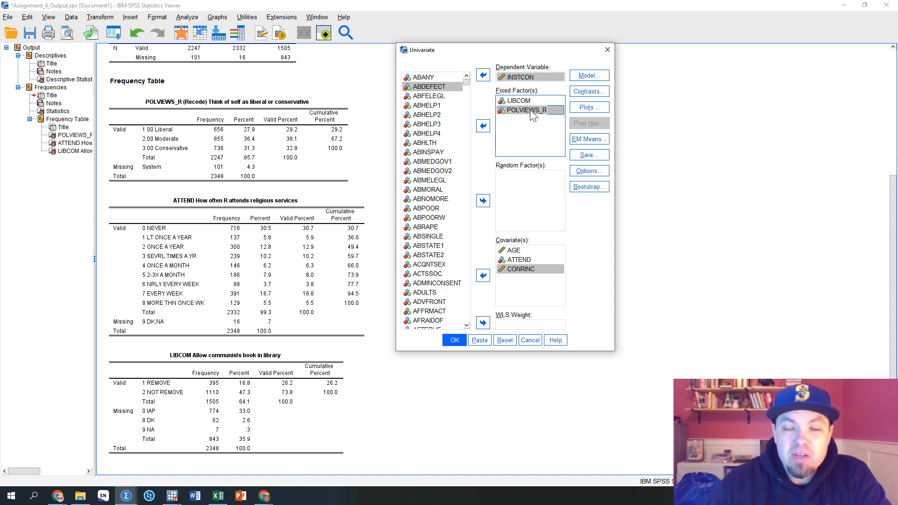
pyautogui.click(521, 252)
pyautogui.click(528, 270)
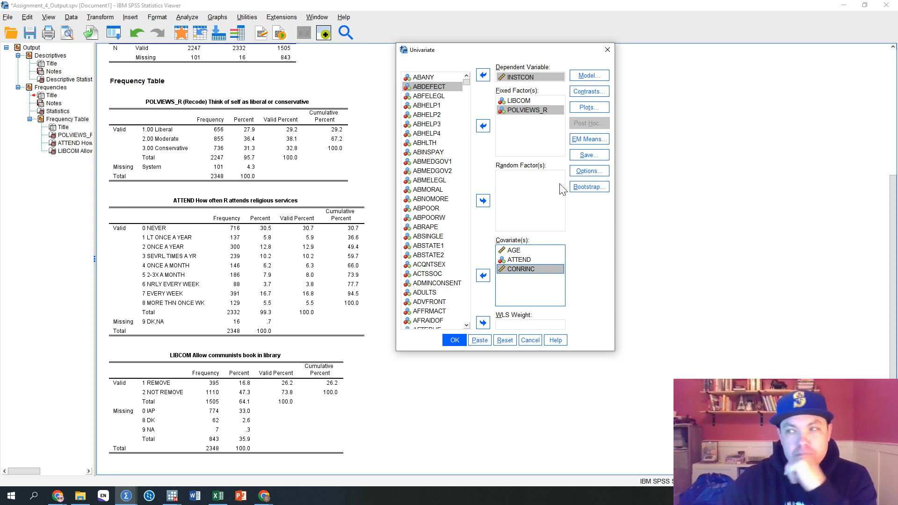
pyautogui.click(520, 110)
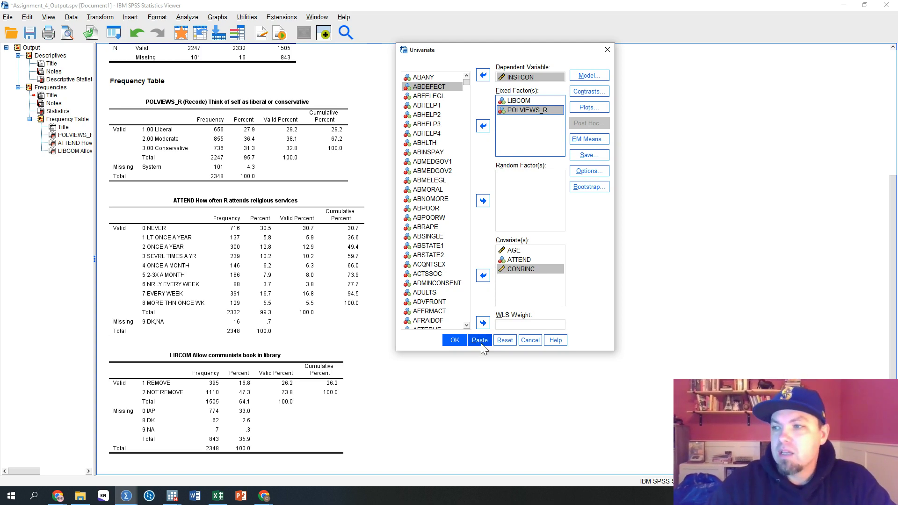
pyautogui.click(454, 341)
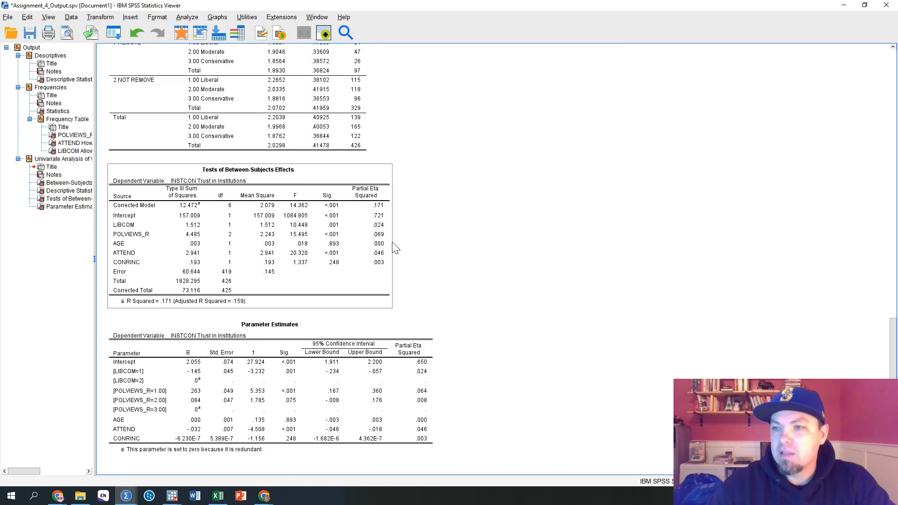
# Step: Examine the case counts for the LIBCOM and POLVIEWS_R categories in the Between-Subjects Factors table of the new output
pyautogui.scroll(3, 517, 242)
pyautogui.scroll(2, 514, 241)
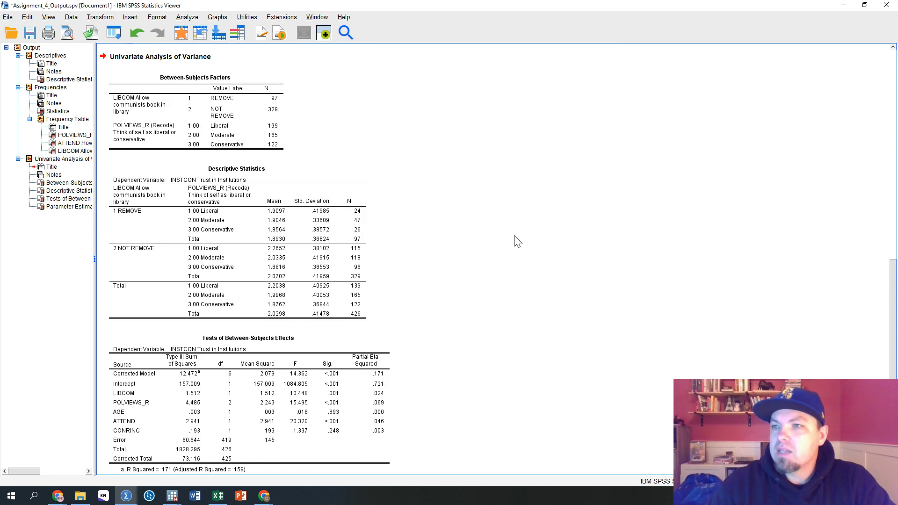
pyautogui.click(173, 104)
pyautogui.click(412, 180)
pyautogui.click(195, 165)
pyautogui.click(364, 162)
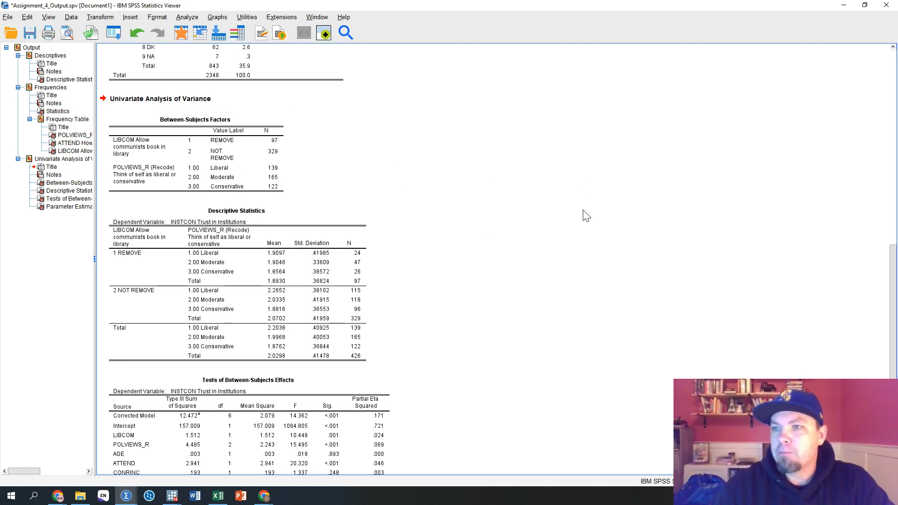
pyautogui.click(277, 164)
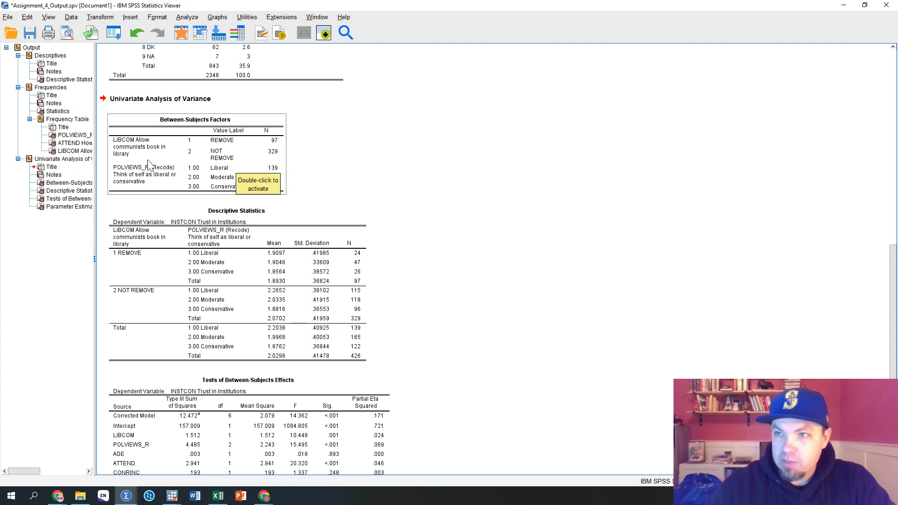
pyautogui.click(498, 176)
pyautogui.scroll(-3, 498, 213)
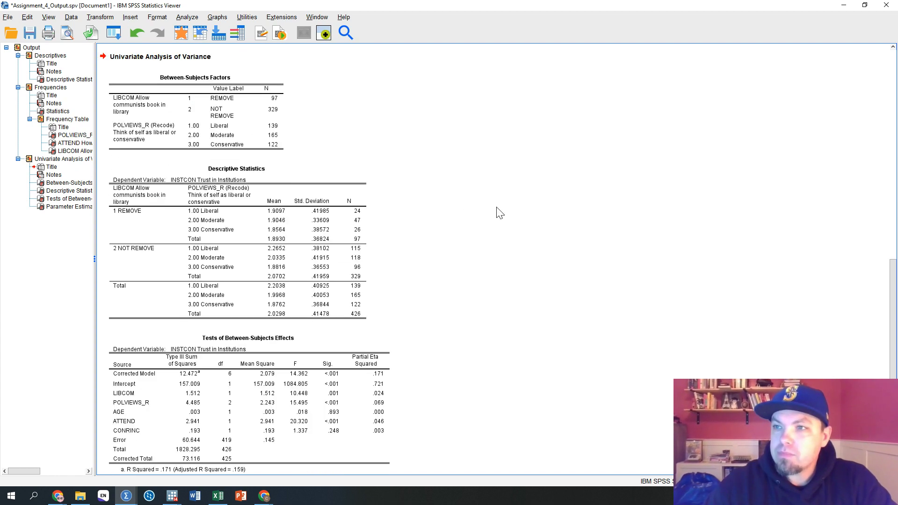
pyautogui.click(280, 141)
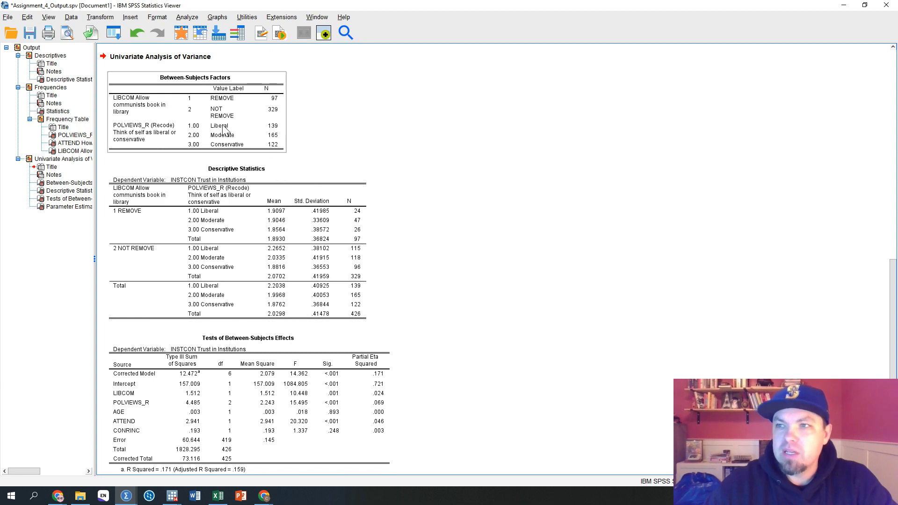
pyautogui.click(536, 149)
pyautogui.click(206, 136)
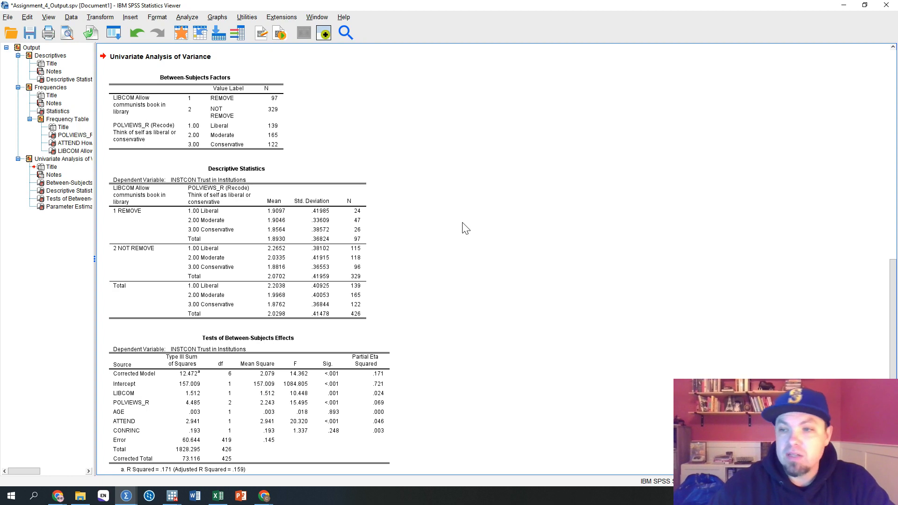
# Step: Examine the INSTCON descriptive statistics by LIBCOM and POLVIEWS_R, and inspect the Tests of Between-Subjects Effects table in the pivot table editor
pyautogui.scroll(-5, 465, 228)
pyautogui.scroll(3, 465, 228)
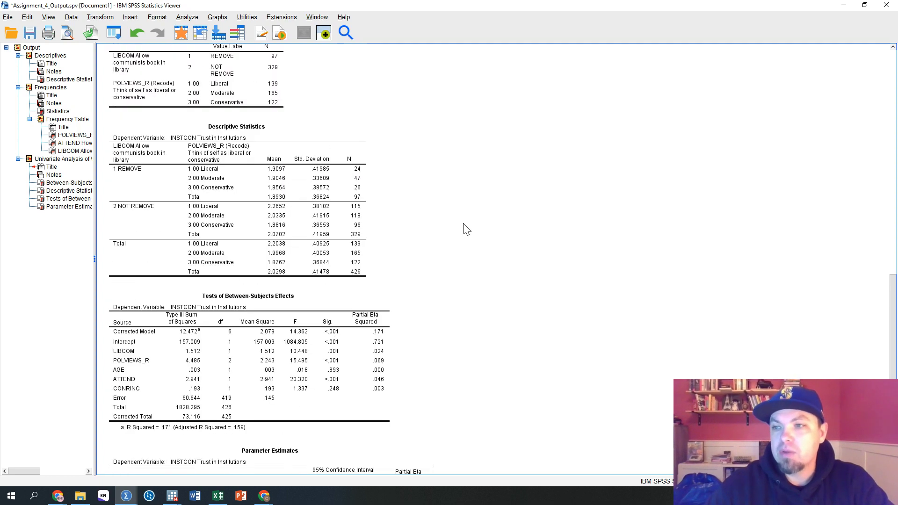
pyautogui.click(246, 182)
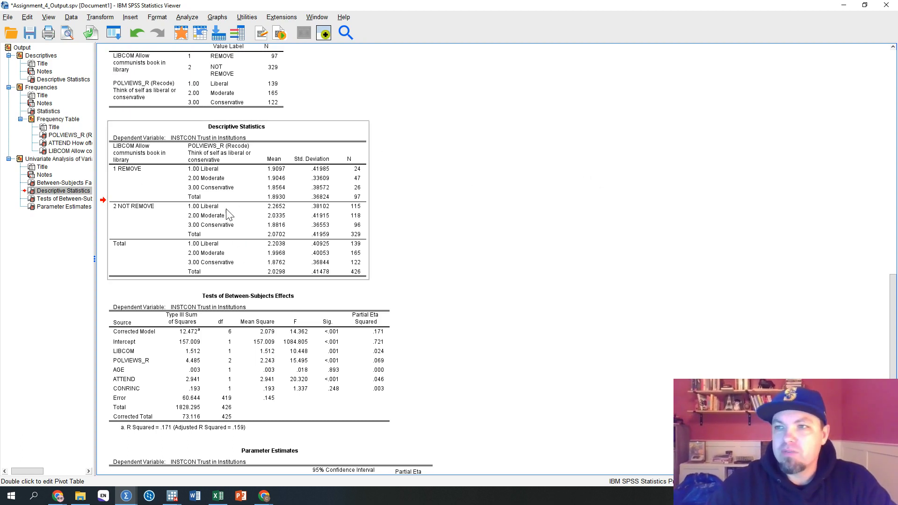
pyautogui.scroll(-3, 447, 201)
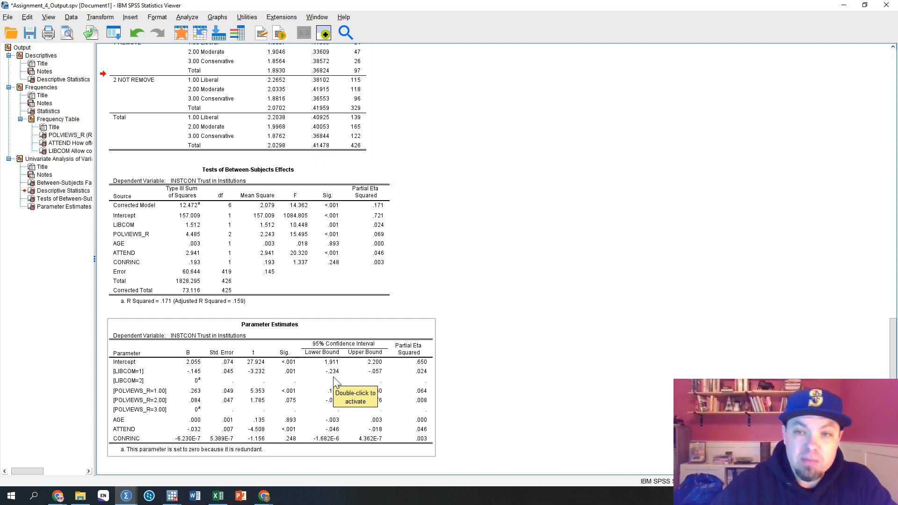
pyautogui.doubleClick(294, 206)
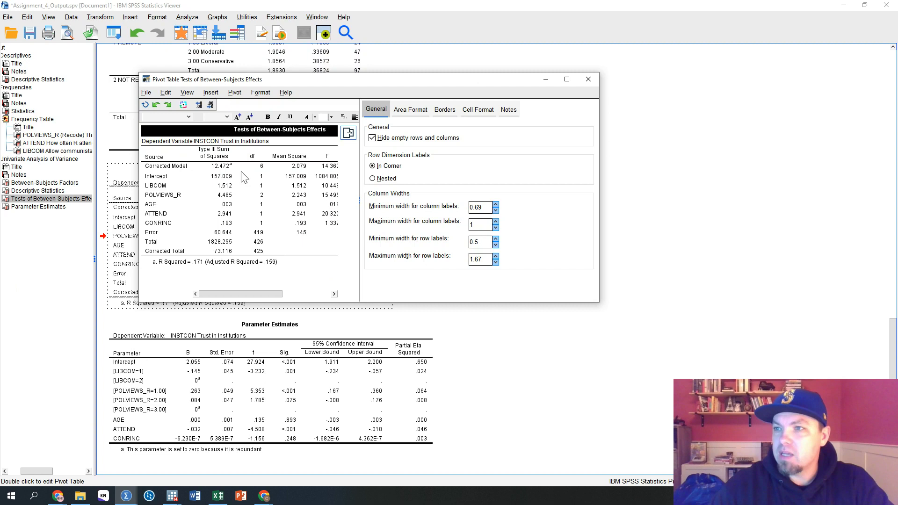
pyautogui.click(588, 79)
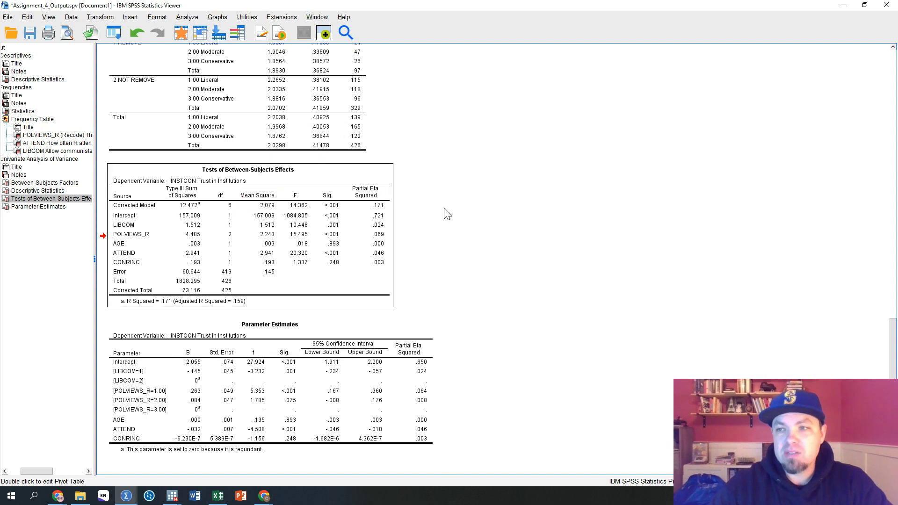
# Step: Open the Parameter Estimates table in the pivot table editor and maximize it so all columns are shown
pyautogui.click(316, 327)
pyautogui.click(296, 350)
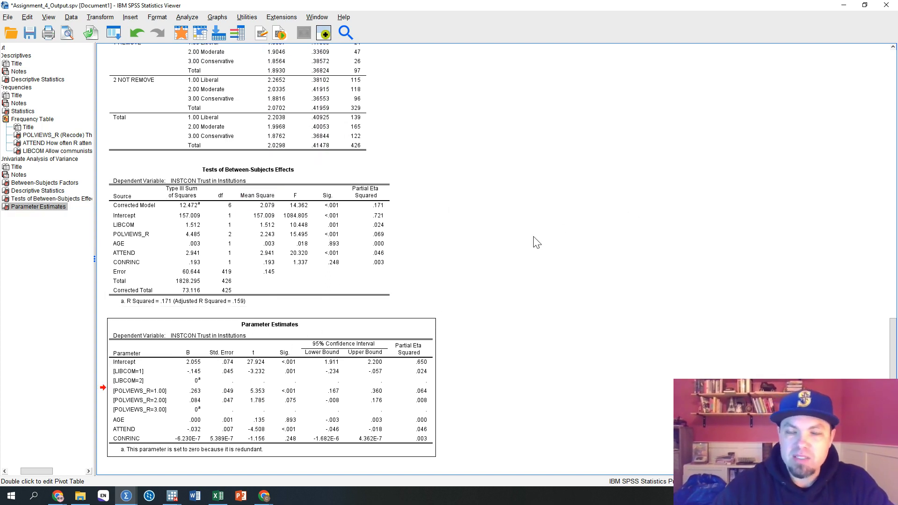
pyautogui.doubleClick(328, 366)
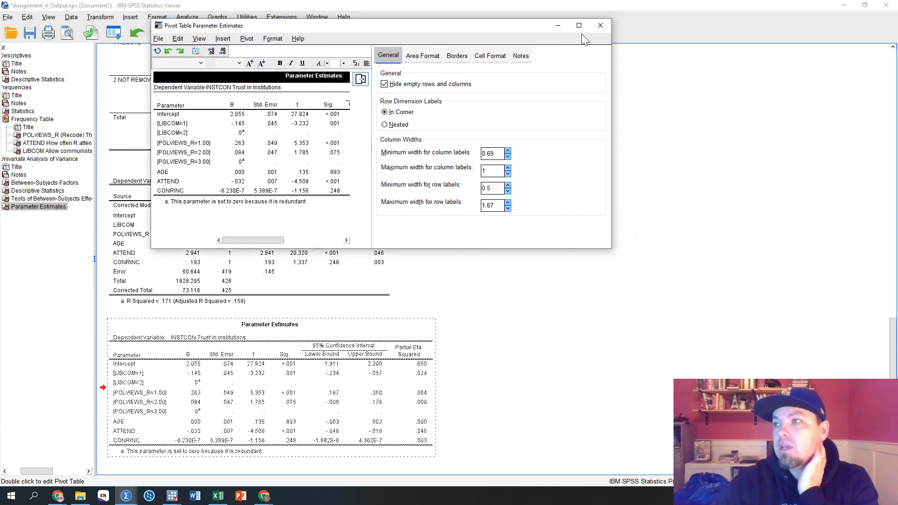
pyautogui.click(578, 21)
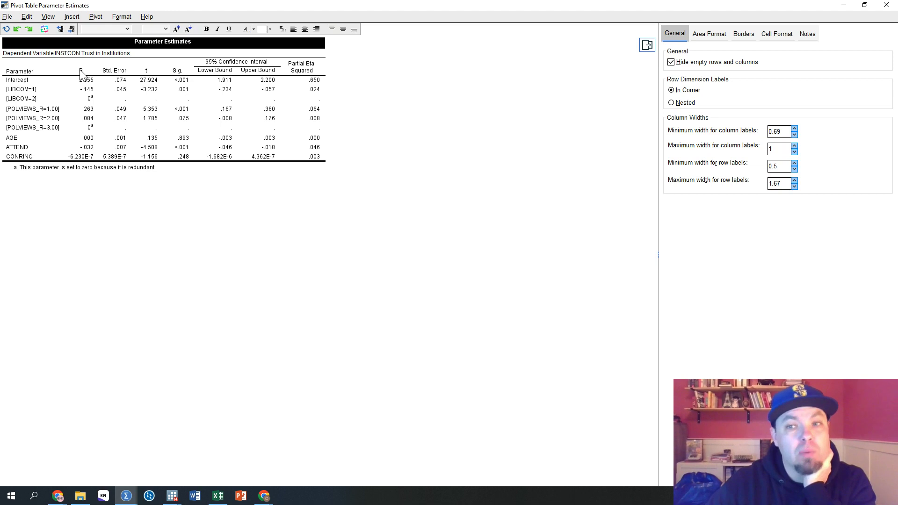
# Step: Examine the parameter estimates by highlighting the B column, the LIBCOM=1 coefficient and the Std. Error column
pyautogui.moveTo(85, 84); pyautogui.dragTo(86, 159)
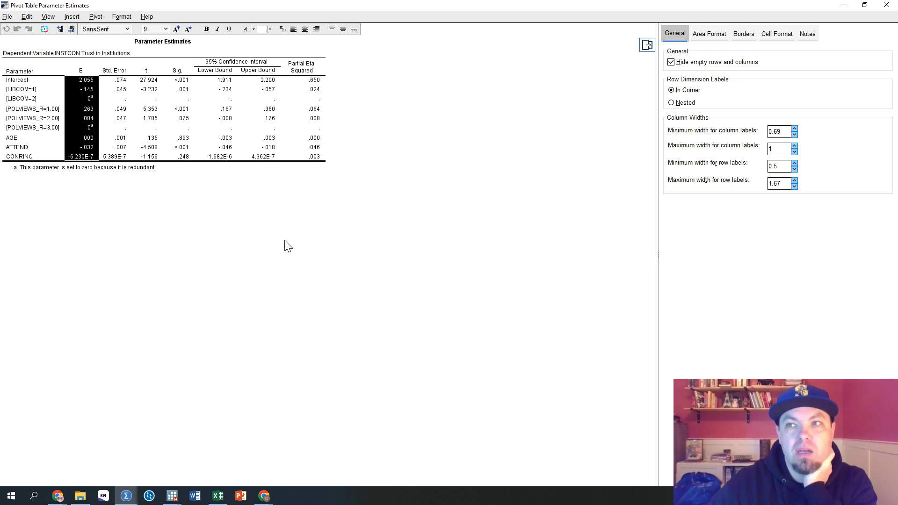
pyautogui.click(87, 90)
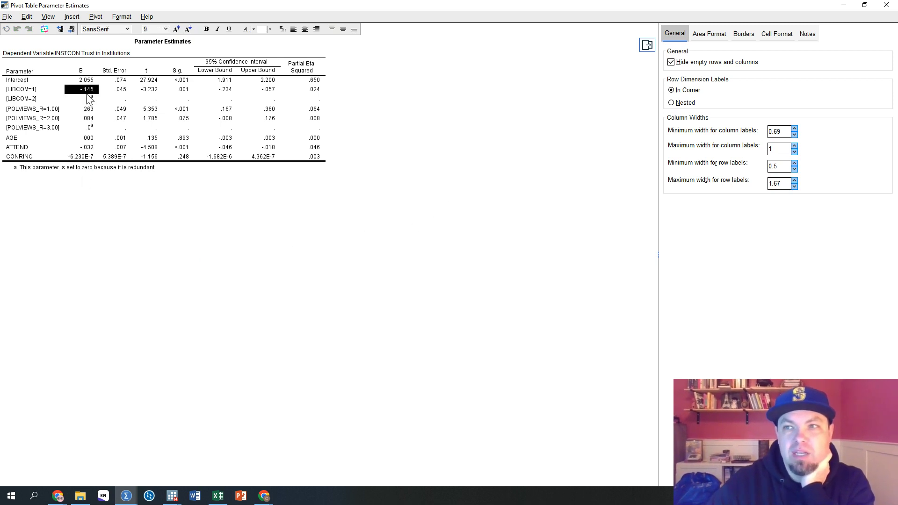
pyautogui.moveTo(119, 81); pyautogui.dragTo(114, 158)
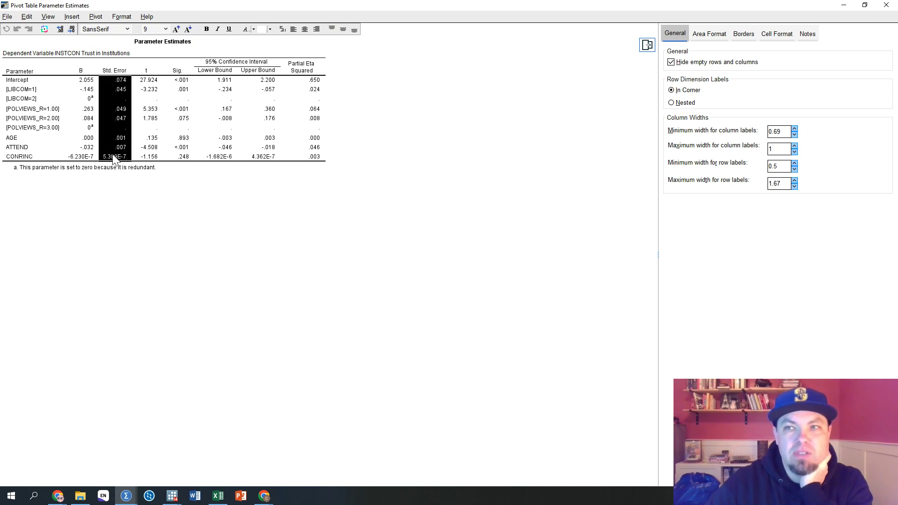
# Step: Examine the t, Sig. and Partial Eta Squared columns of the Parameter Estimates table by highlighting each in turn
pyautogui.moveTo(148, 81); pyautogui.dragTo(159, 159)
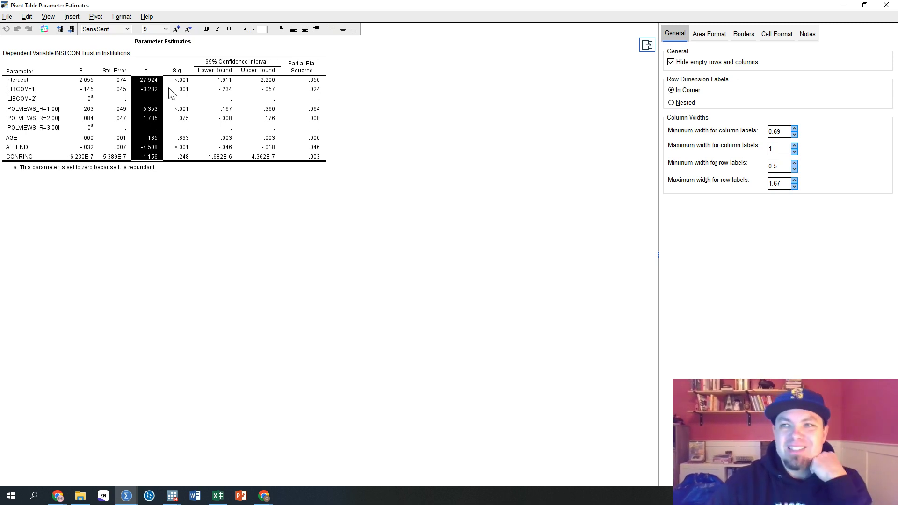
pyautogui.moveTo(180, 81); pyautogui.dragTo(185, 158)
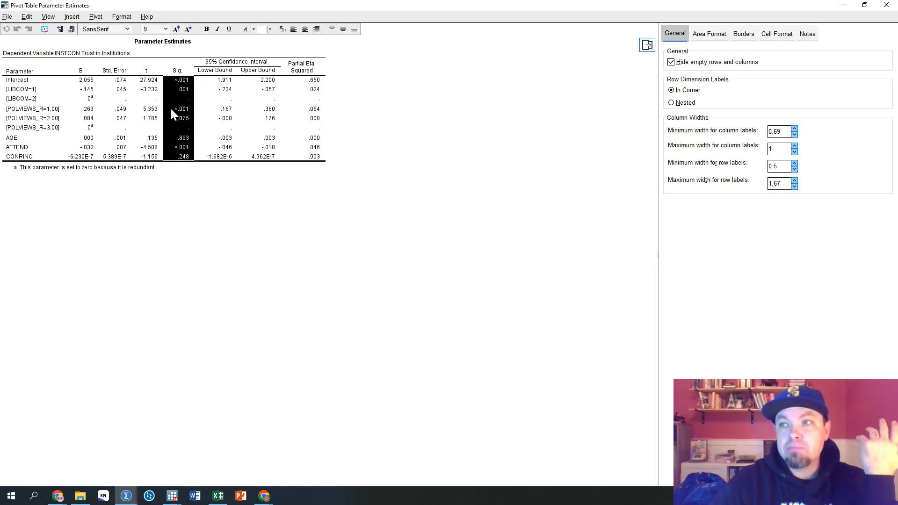
pyautogui.moveTo(314, 82); pyautogui.dragTo(307, 157)
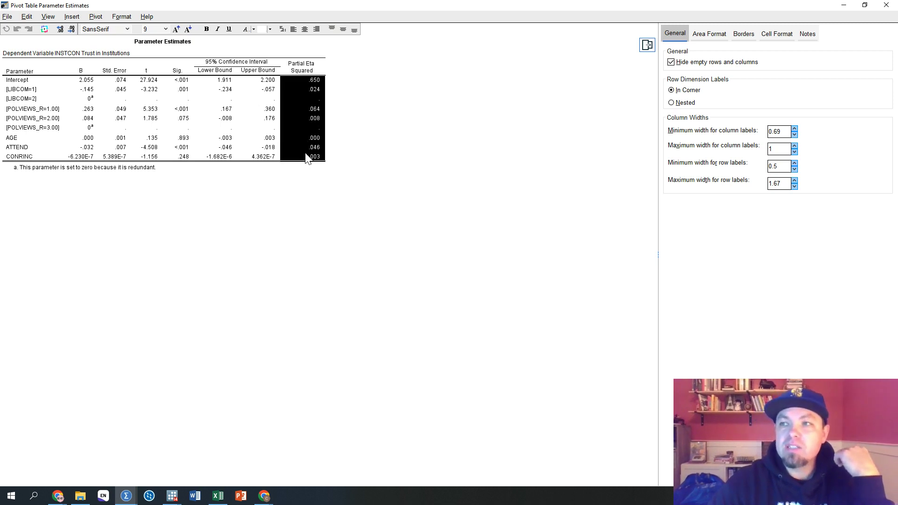
pyautogui.click(177, 92)
# Step: Examine the intercept coefficient, then compare the LIBCOM=1 row with the LIBCOM=2 reference row and check the LIBCOM=1 significance value
pyautogui.click(28, 82)
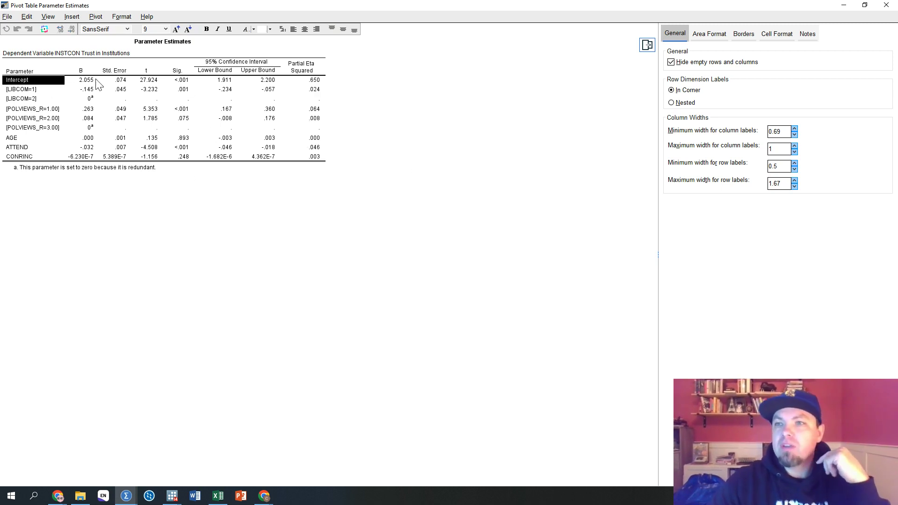
pyautogui.click(84, 81)
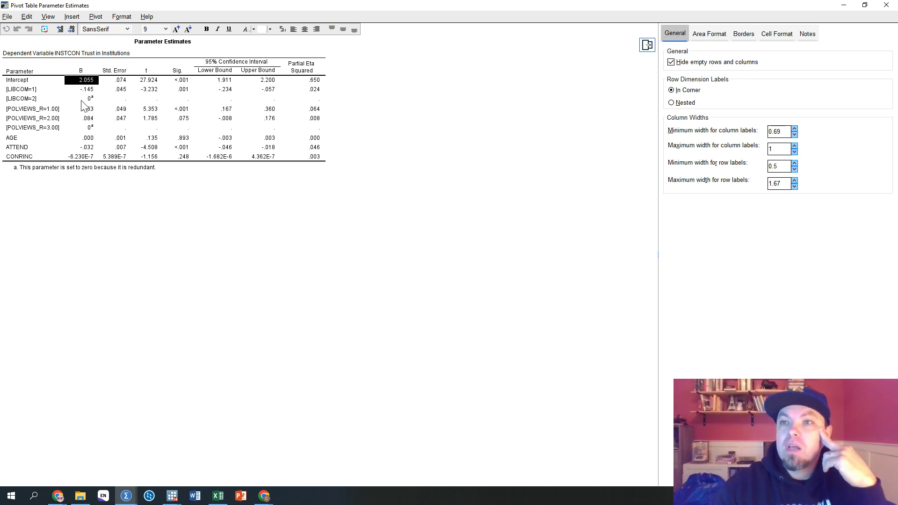
pyautogui.click(22, 90)
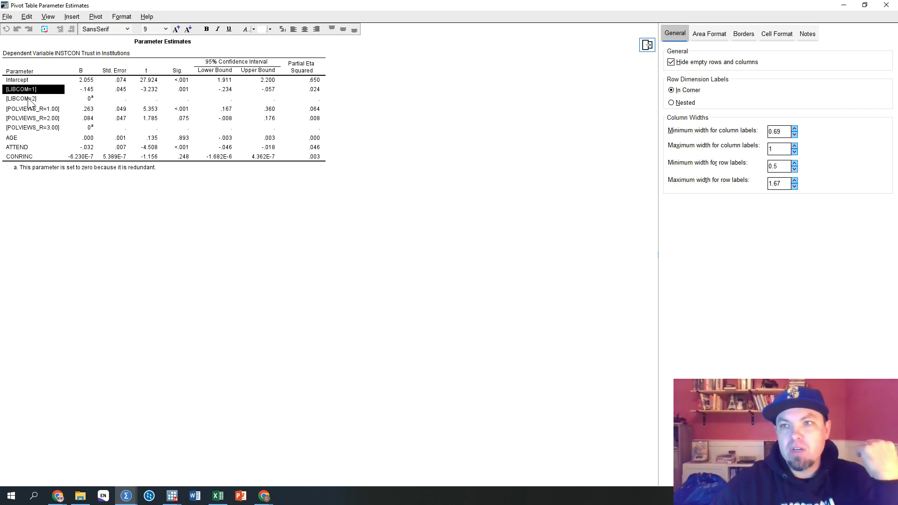
pyautogui.click(88, 101)
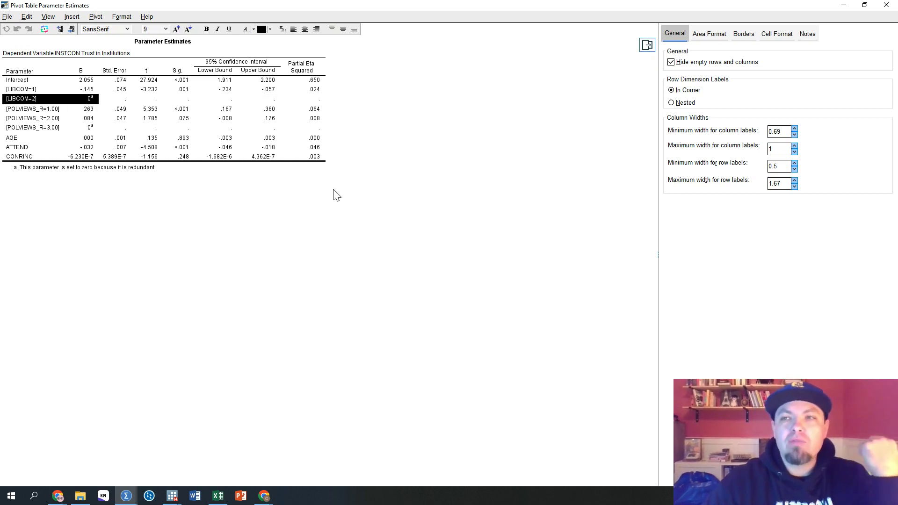
pyautogui.doubleClick(45, 102)
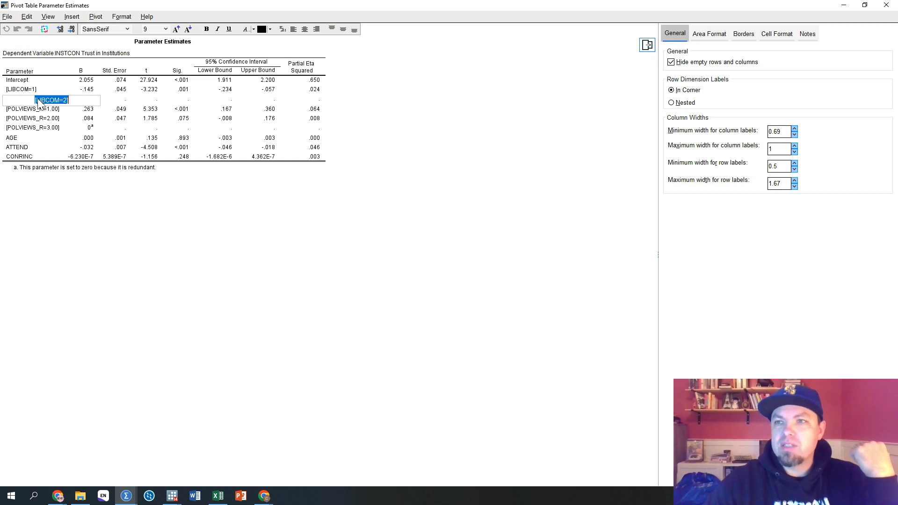
pyautogui.click(113, 100)
pyautogui.moveTo(45, 101); pyautogui.dragTo(318, 100)
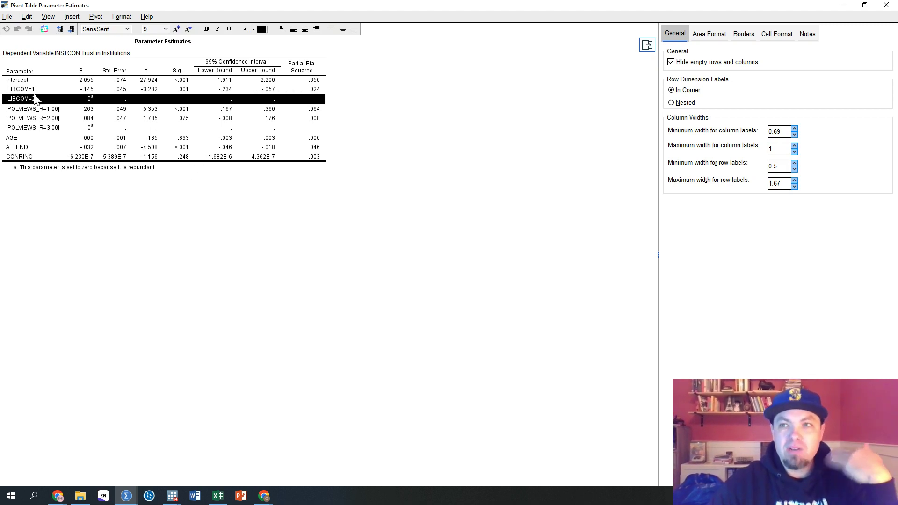
pyautogui.moveTo(41, 89); pyautogui.dragTo(322, 99)
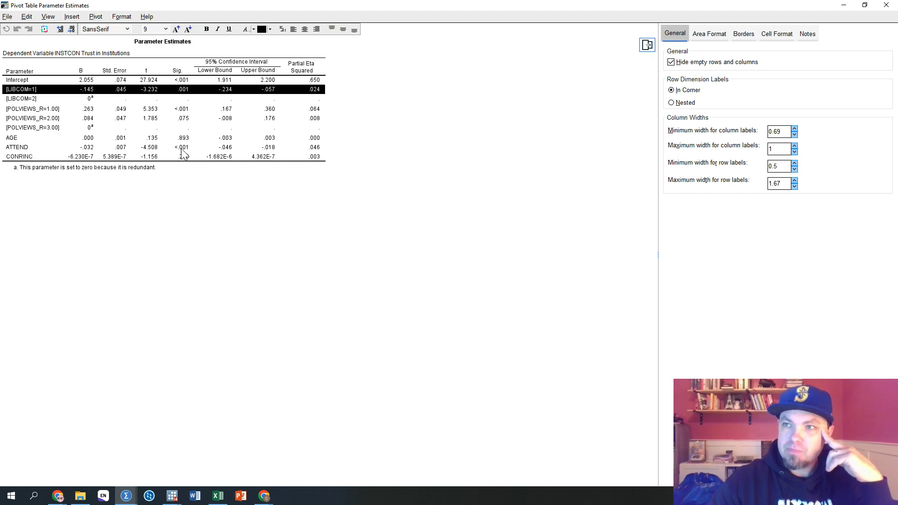
pyautogui.click(187, 92)
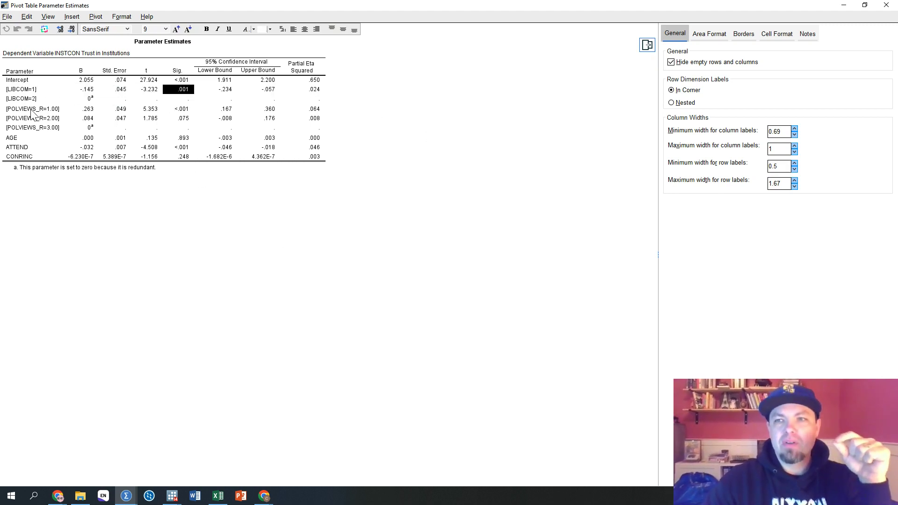
# Step: Examine the covariate estimates by highlighting the CONRINC and ATTEND rows, the AGE label, and the significance values of ATTEND and AGE
pyautogui.moveTo(15, 138); pyautogui.dragTo(24, 160)
pyautogui.moveTo(229, 156); pyautogui.dragTo(34, 162)
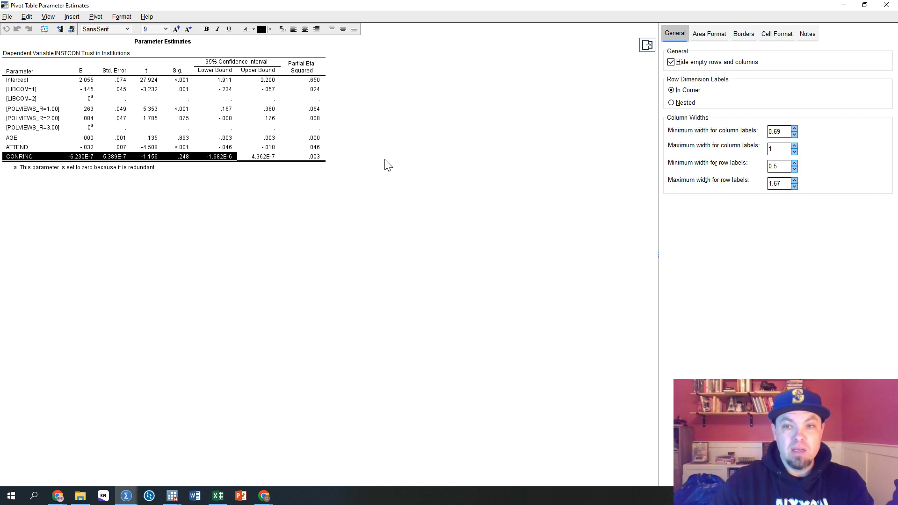
pyautogui.click(229, 148)
pyautogui.moveTo(229, 148); pyautogui.dragTo(44, 150)
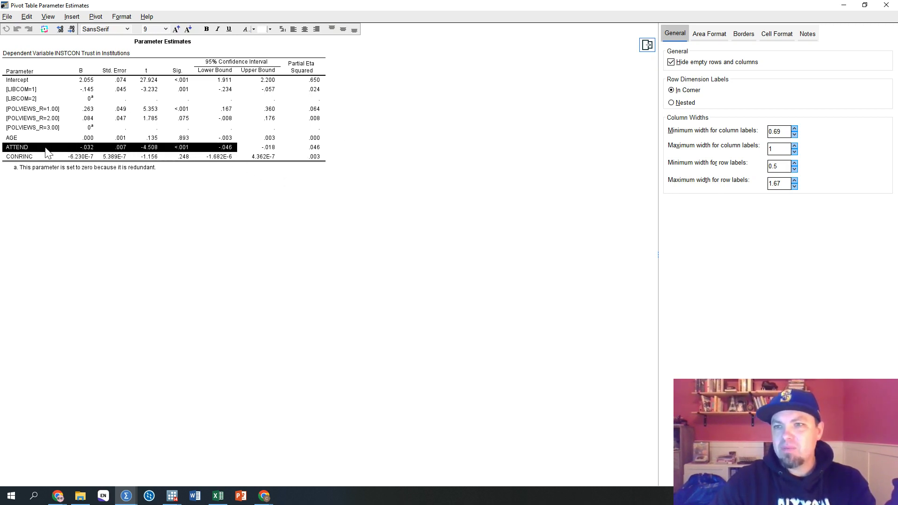
pyautogui.click(224, 149)
pyautogui.click(184, 149)
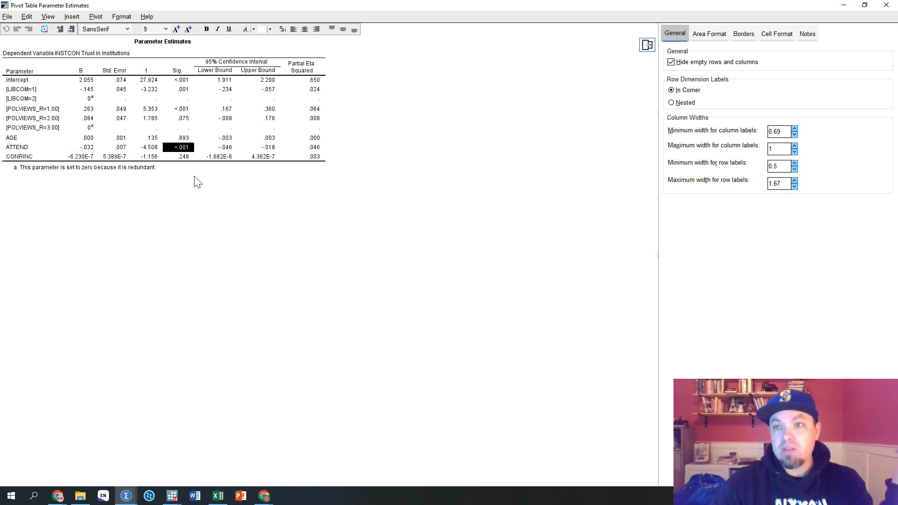
pyautogui.moveTo(28, 150); pyautogui.dragTo(180, 149)
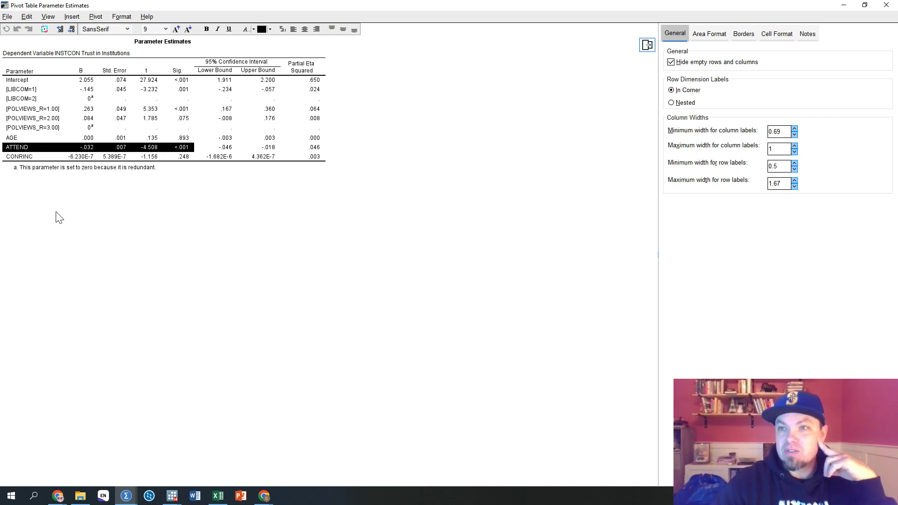
pyautogui.hotkey('shift', 'Right')
pyautogui.hotkey('shift', 'Right')
pyautogui.hotkey('shift', 'Right')
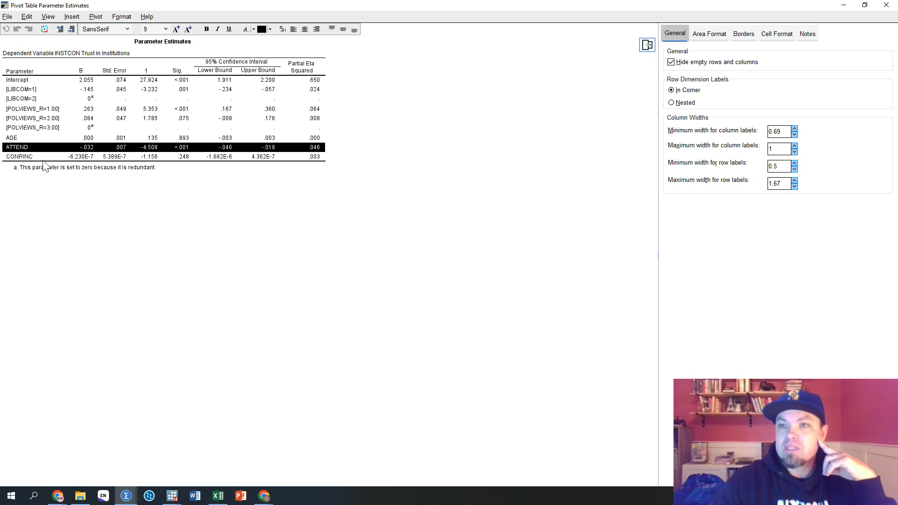
pyautogui.click(32, 140)
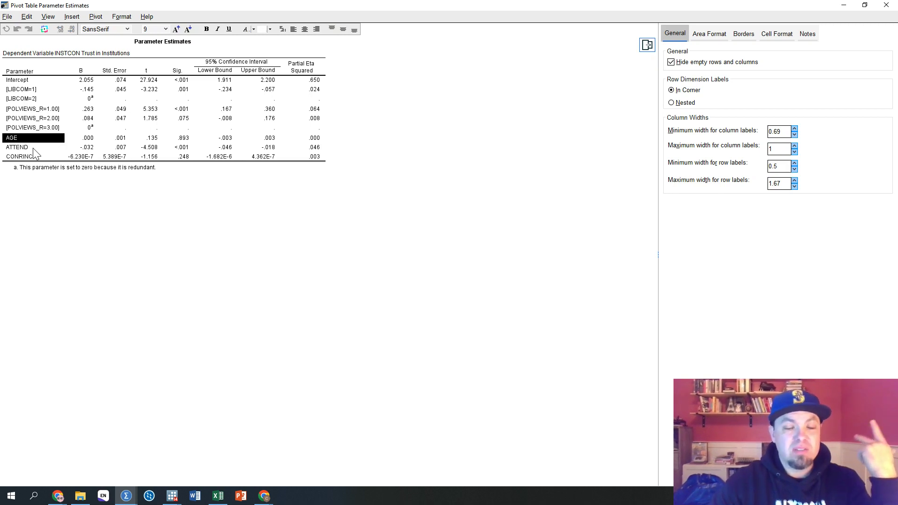
pyautogui.click(185, 138)
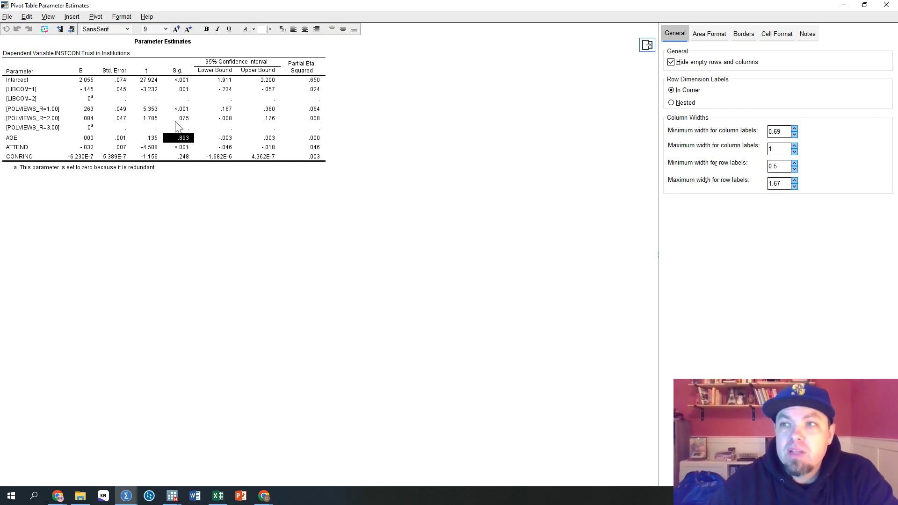
# Step: Examine the Sig., B and Std. Error values for POLVIEWS_R=1.00 and POLVIEWS_R=2.00
pyautogui.moveTo(184, 111)
pyautogui.mouseDown()
pyautogui.moveTo(187, 132)
pyautogui.moveTo(186, 120)
pyautogui.mouseUp()
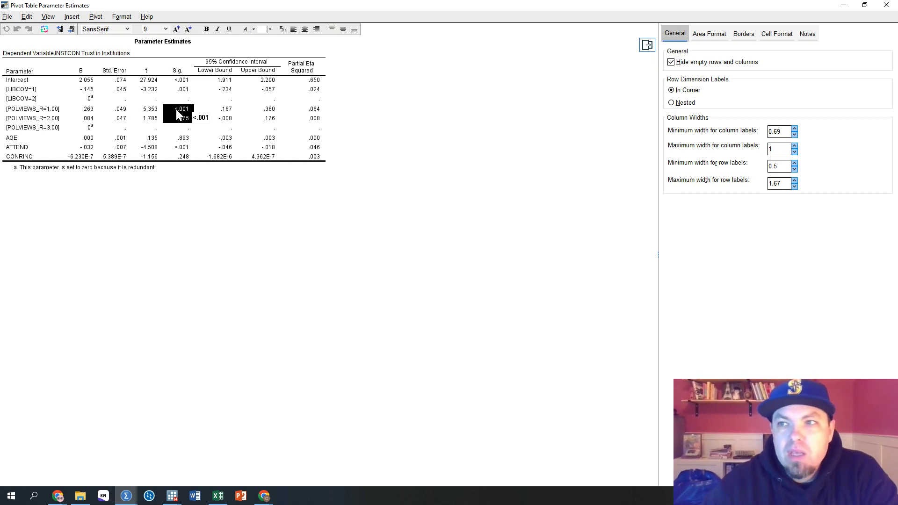
pyautogui.moveTo(93, 110); pyautogui.dragTo(93, 120)
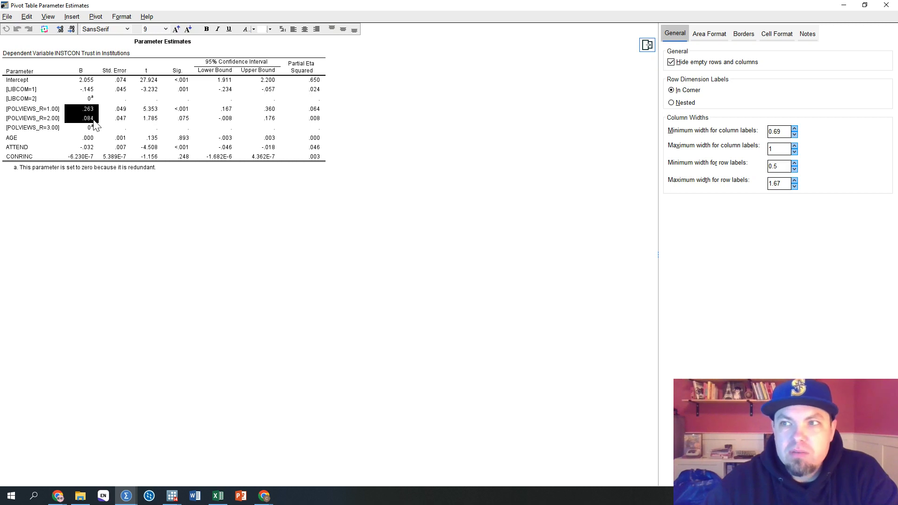
pyautogui.moveTo(119, 111); pyautogui.dragTo(121, 120)
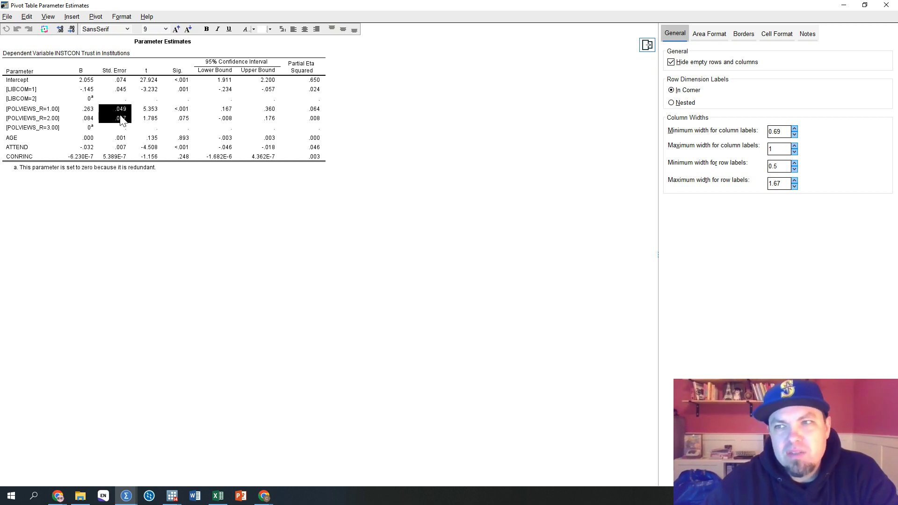
# Step: Compare the POLVIEWS_R=2.00 category with the POLVIEWS_R=3.00 reference category and check its significance value
pyautogui.click(47, 128)
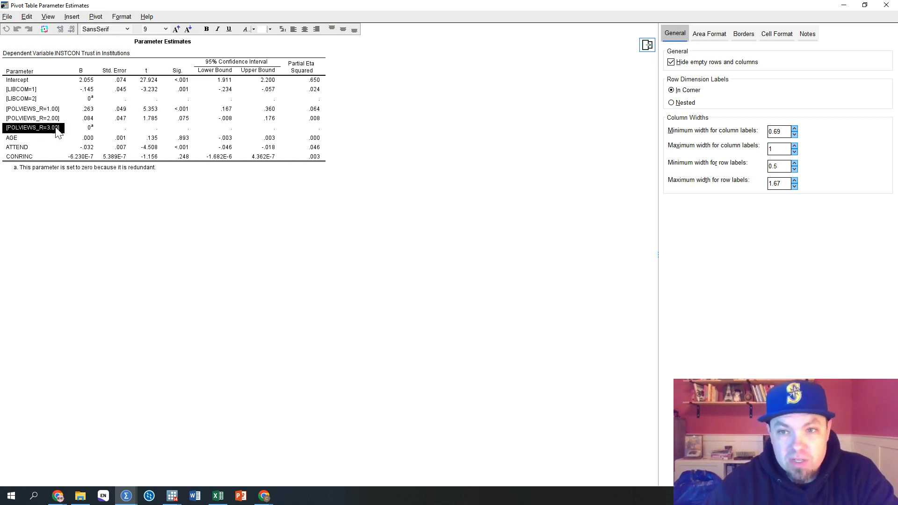
pyautogui.click(45, 119)
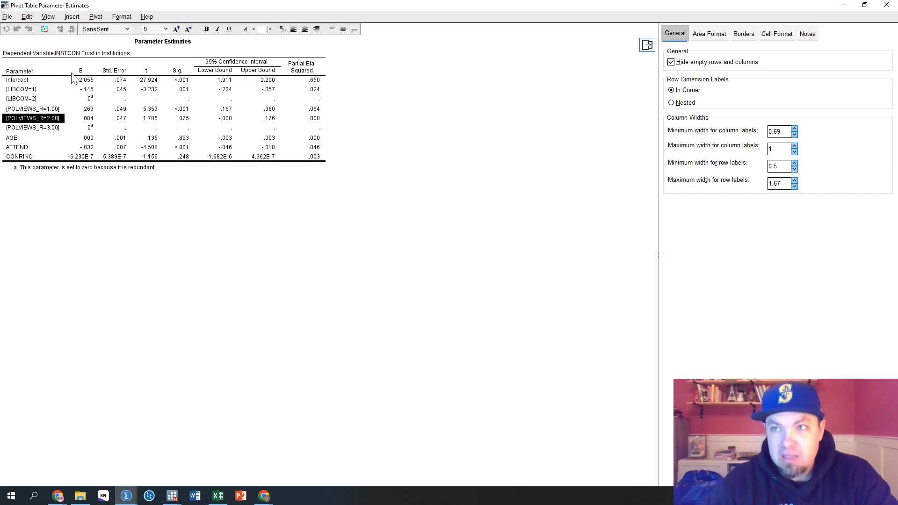
pyautogui.click(58, 129)
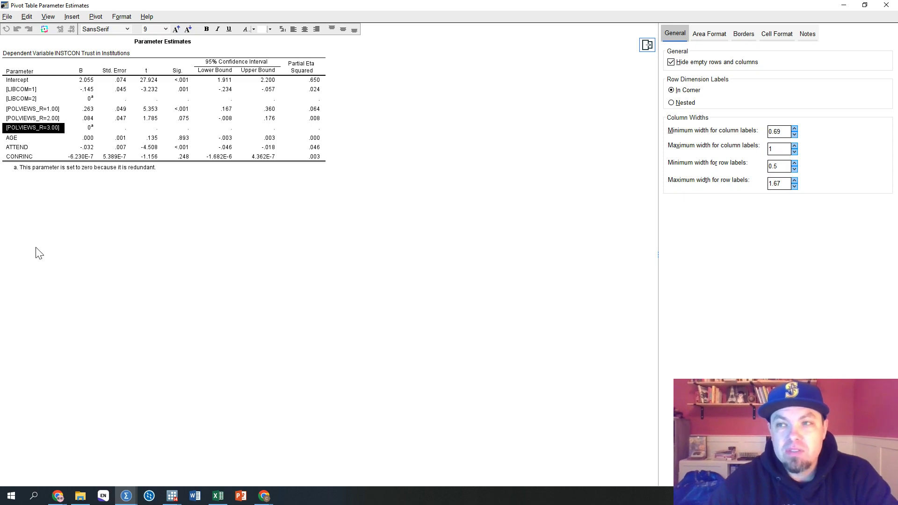
pyautogui.click(183, 119)
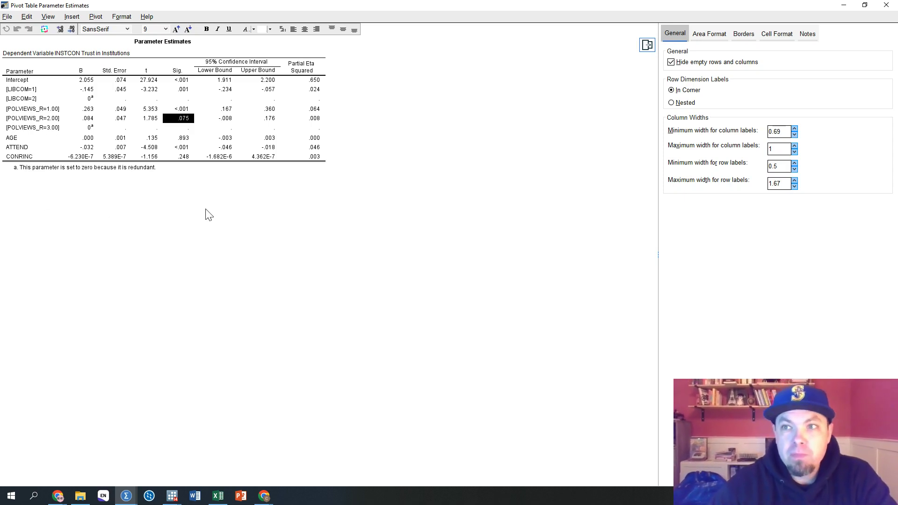
# Step: Compare POLVIEWS_R=1.00 with the POLVIEWS_R=3.00 reference category, highlighting all three category labels and the POLVIEWS_R=1.00 coefficient
pyautogui.click(55, 111)
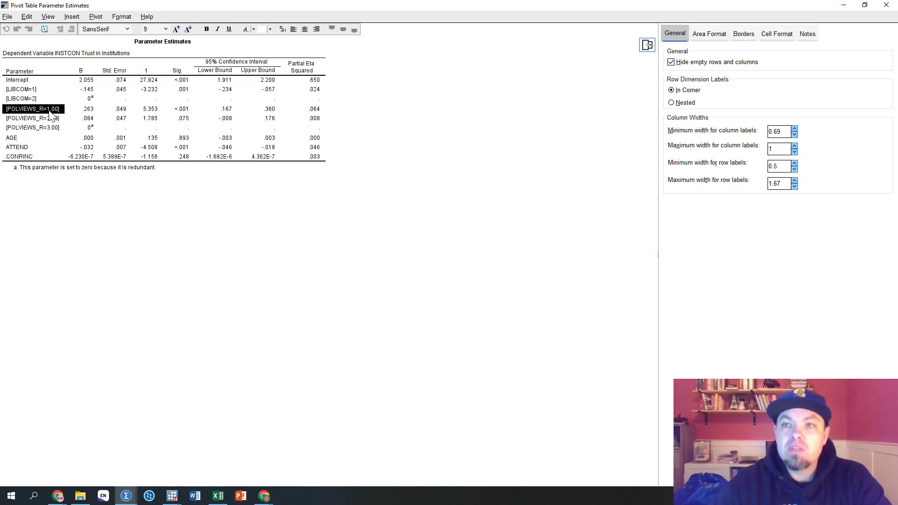
pyautogui.click(52, 128)
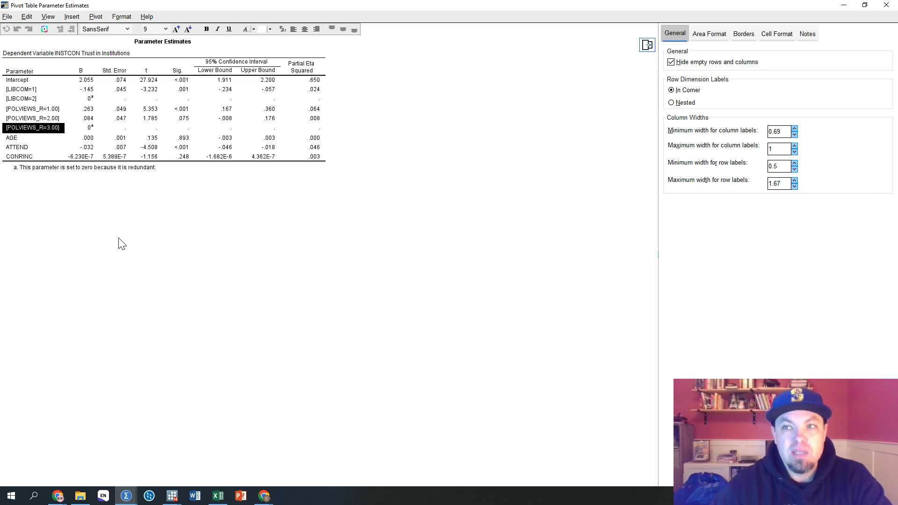
pyautogui.click(48, 111)
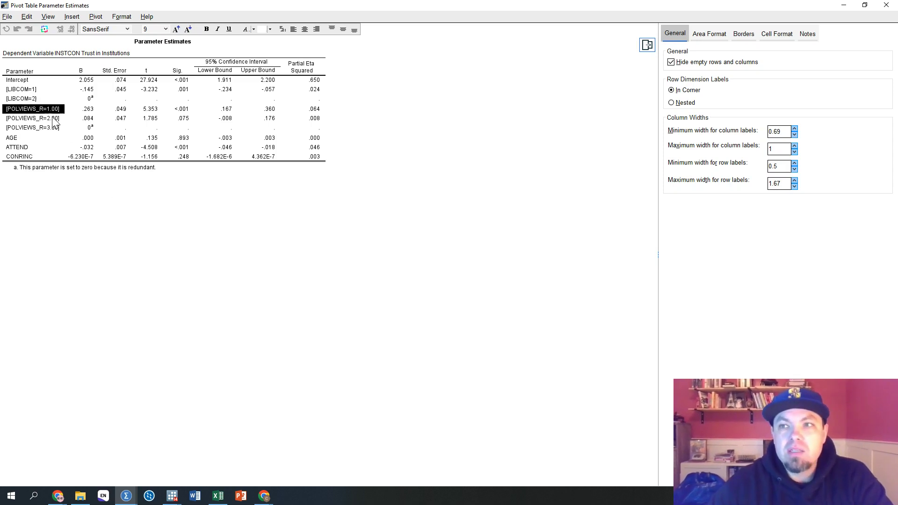
pyautogui.click(44, 127)
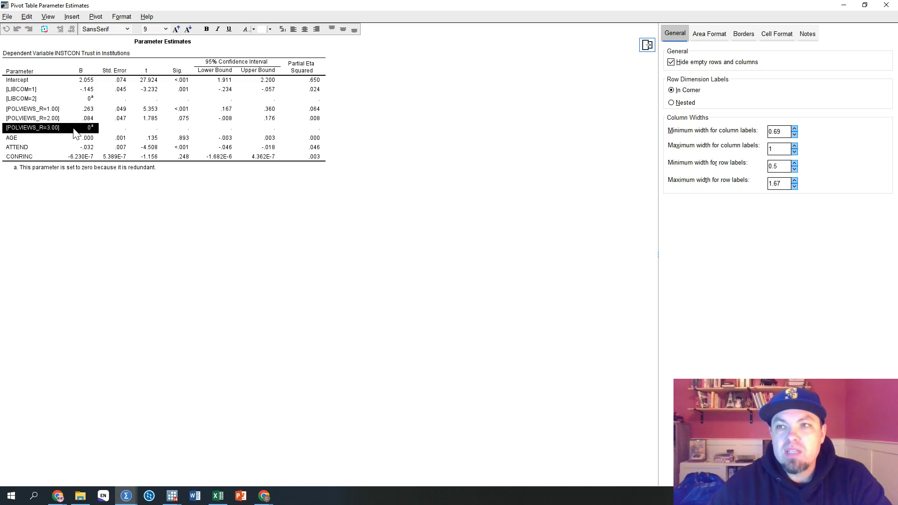
pyautogui.click(42, 110)
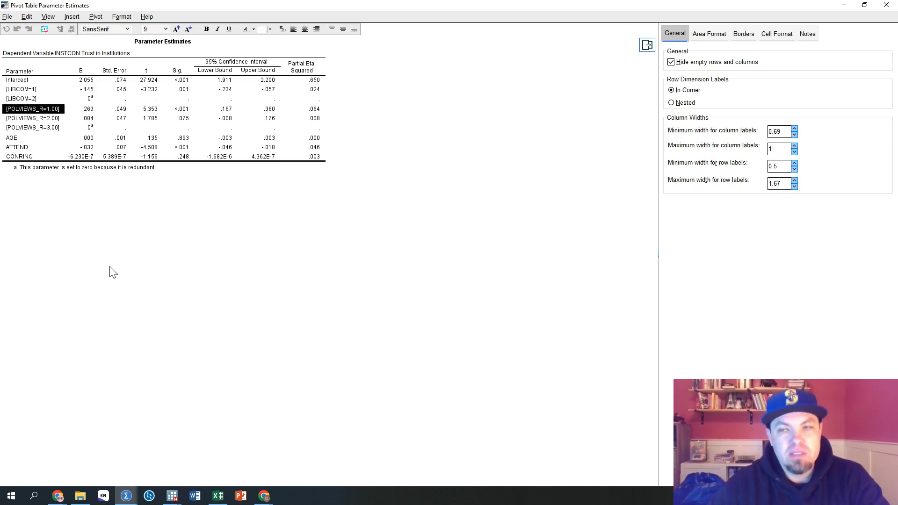
pyautogui.click(53, 128)
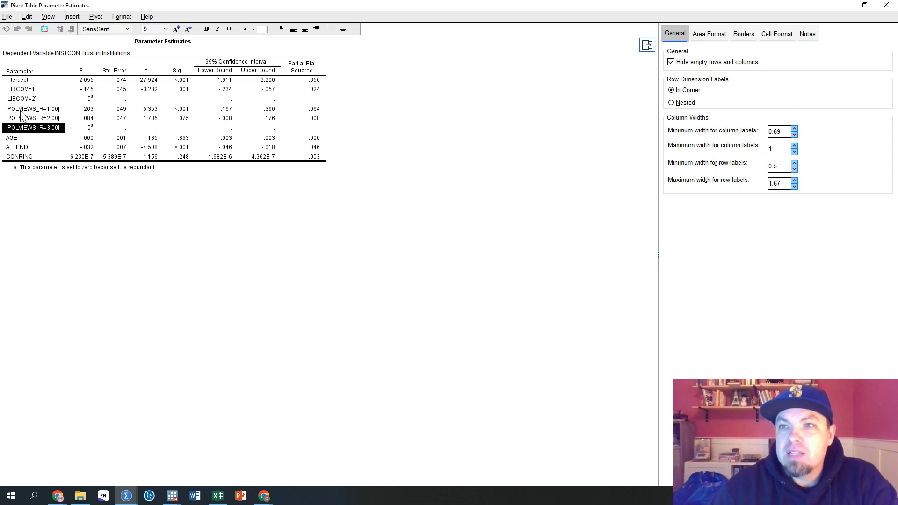
pyautogui.moveTo(38, 109); pyautogui.dragTo(42, 129)
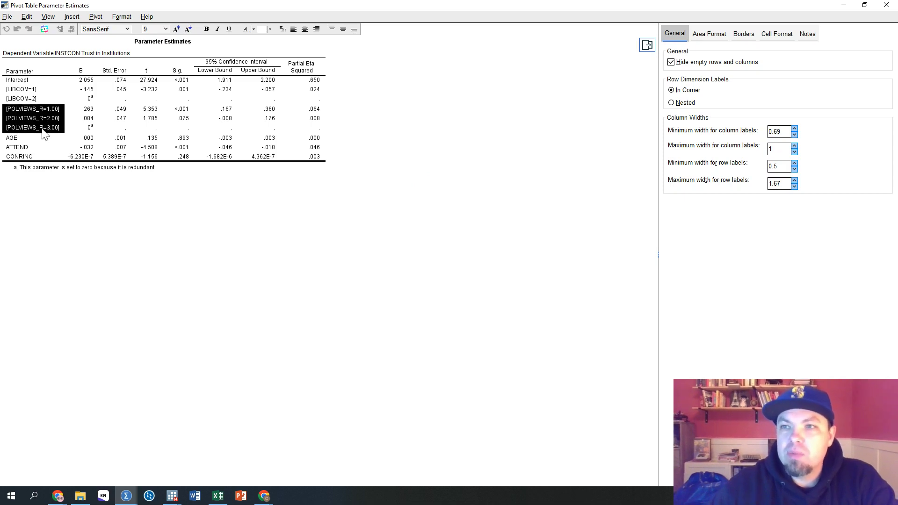
pyautogui.click(90, 112)
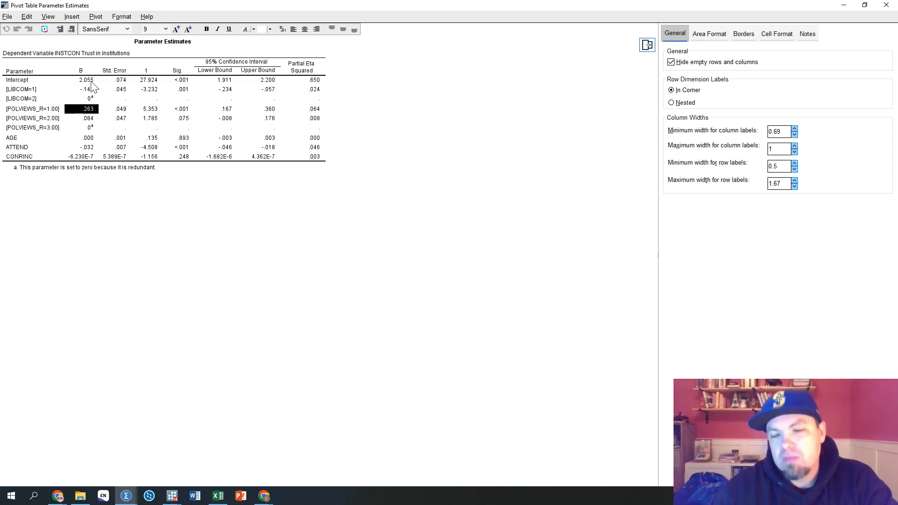
# Step: Review the B, Std. Error, Sig. and Partial Eta Squared columns, ending on the effect size for POLVIEWS_R=1.00
pyautogui.moveTo(92, 85); pyautogui.dragTo(89, 157)
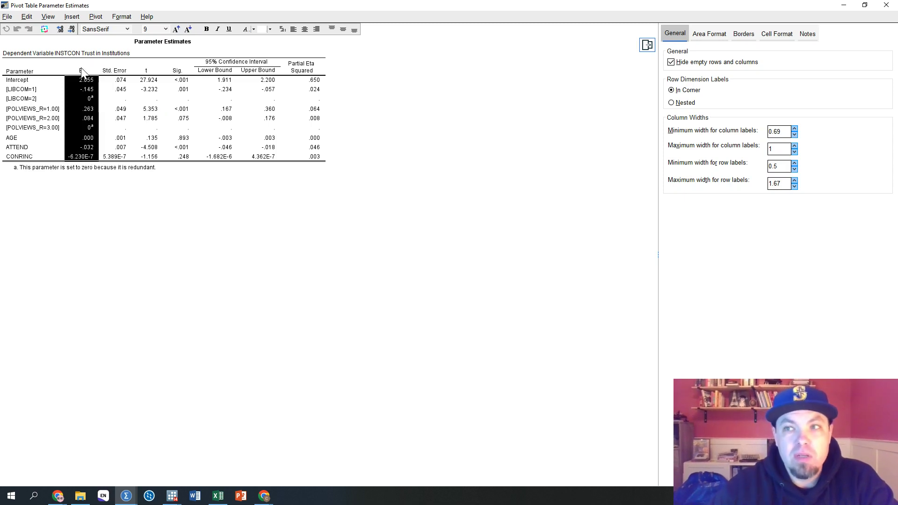
pyautogui.moveTo(121, 84); pyautogui.dragTo(116, 159)
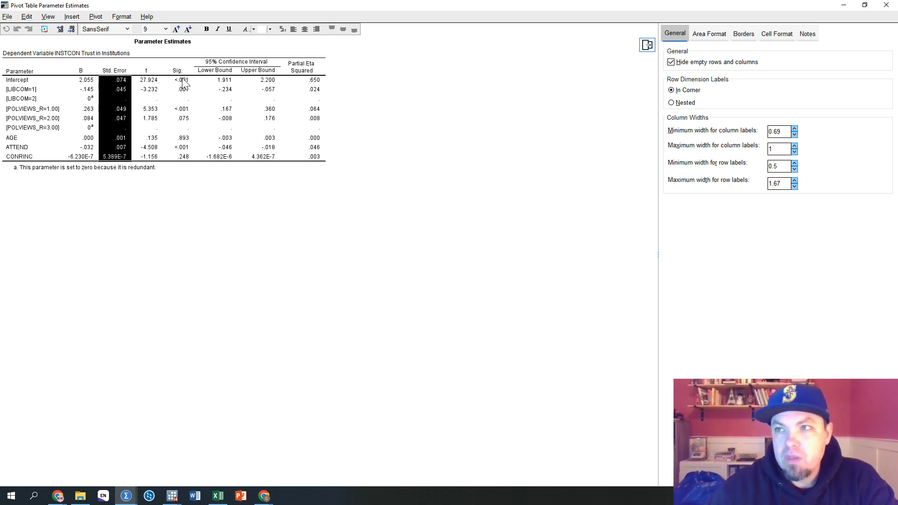
pyautogui.moveTo(181, 80); pyautogui.dragTo(184, 163)
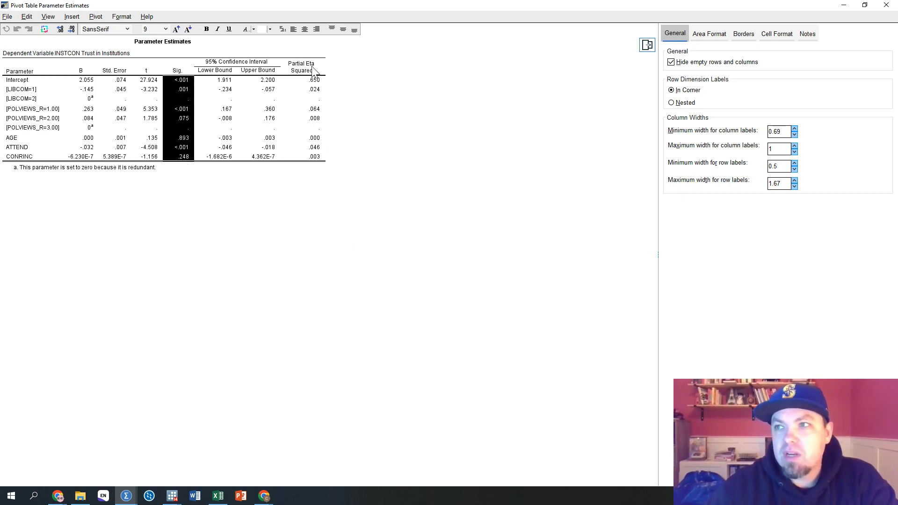
pyautogui.moveTo(312, 80); pyautogui.dragTo(313, 158)
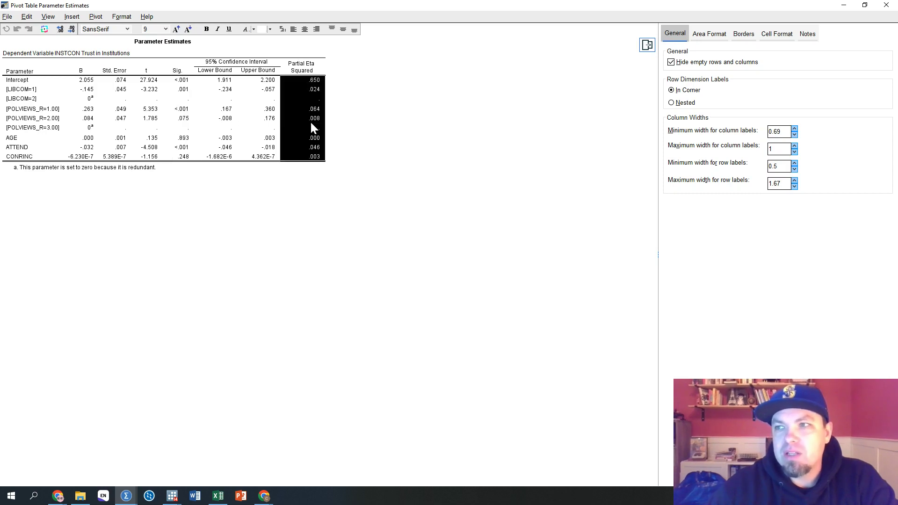
pyautogui.click(309, 108)
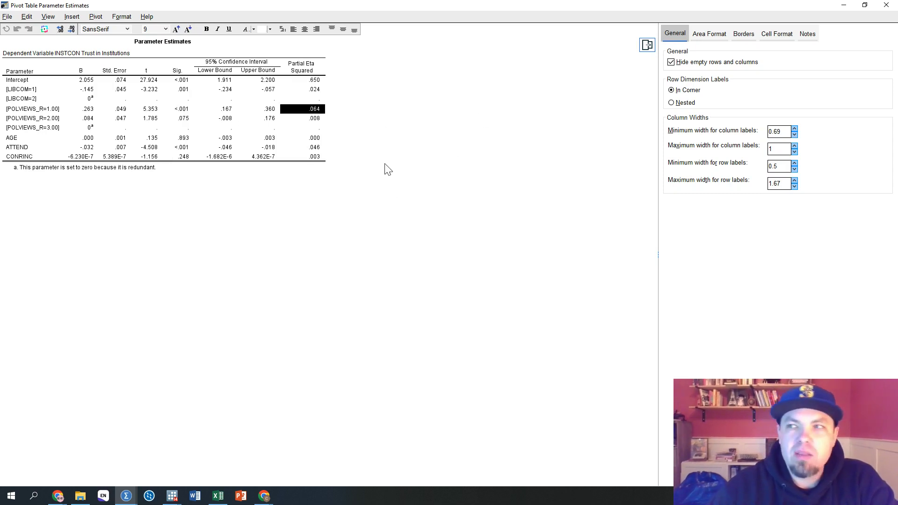